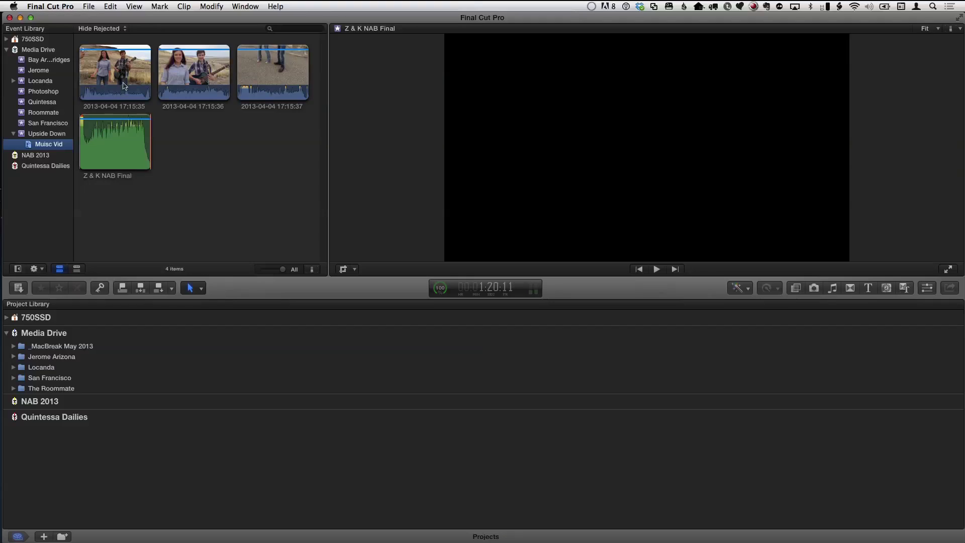
Step: Preview the footage of the video clips in the Muisc Vid collection
left_click(121, 83)
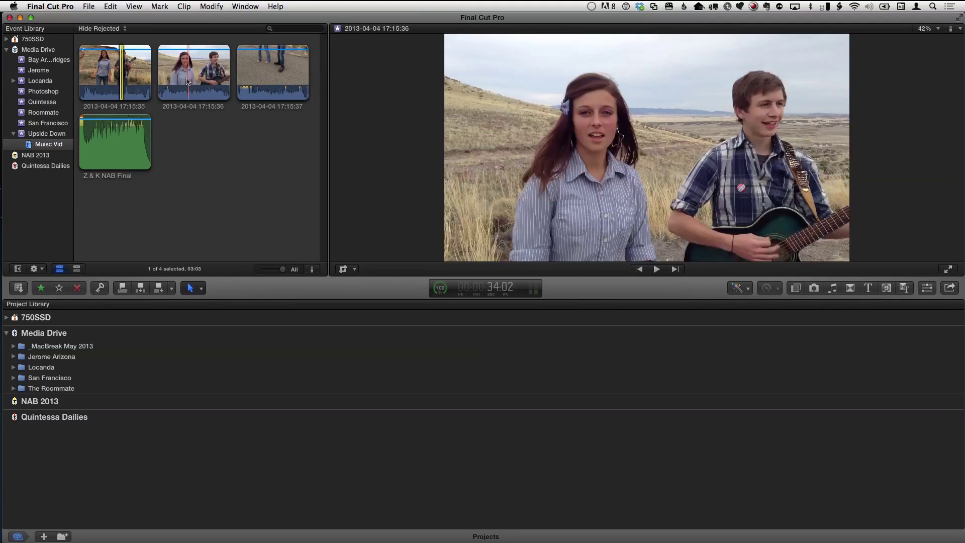
key("space")
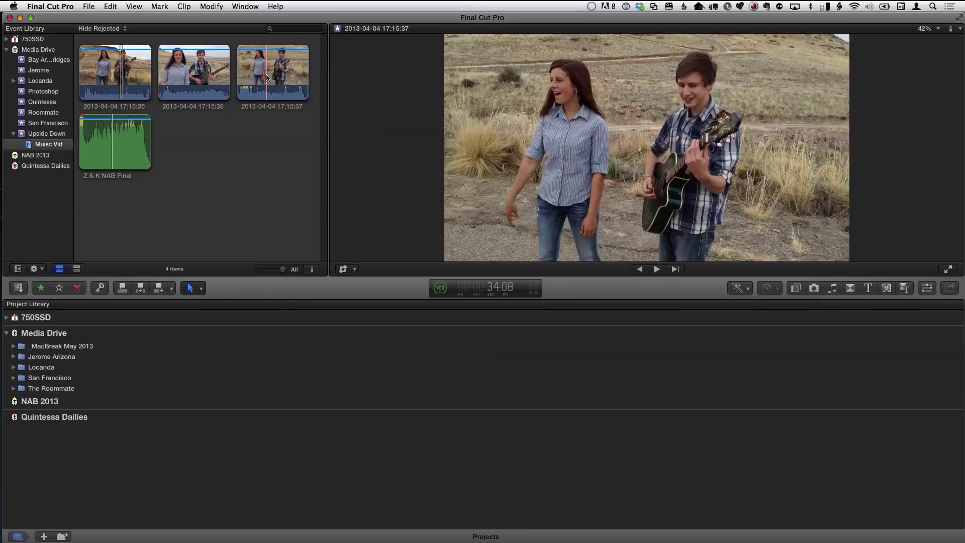
left_click(268, 77)
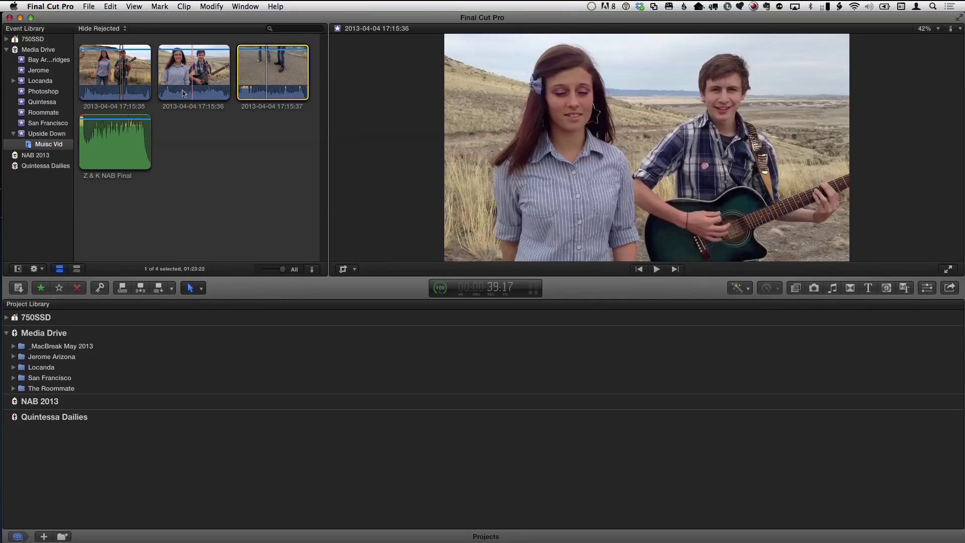
left_click(97, 89, "shift")
left_click(191, 153)
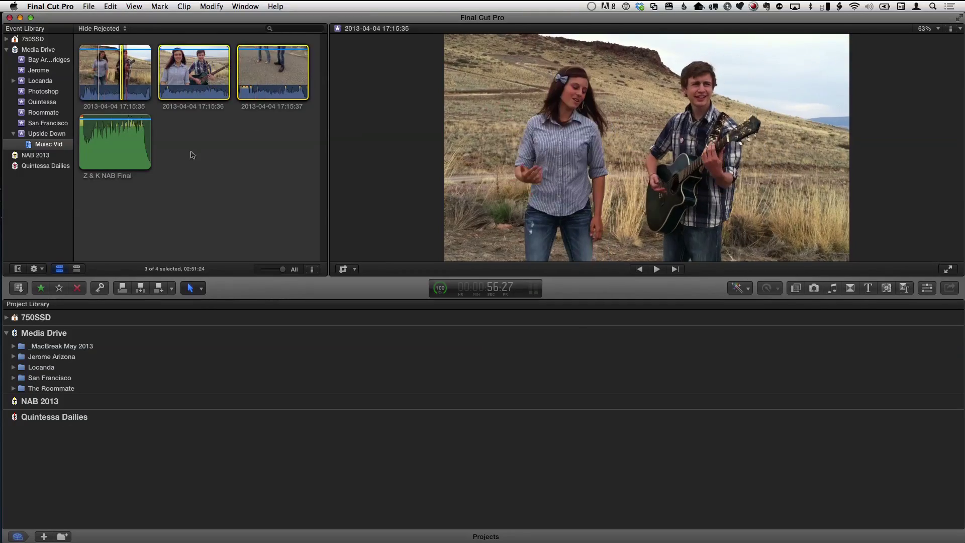
left_click(135, 81)
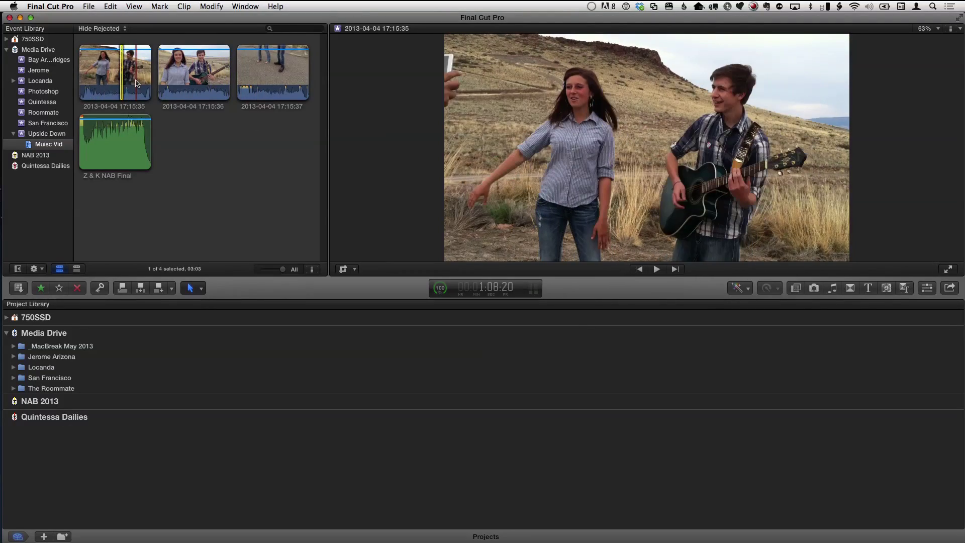
left_click(136, 83)
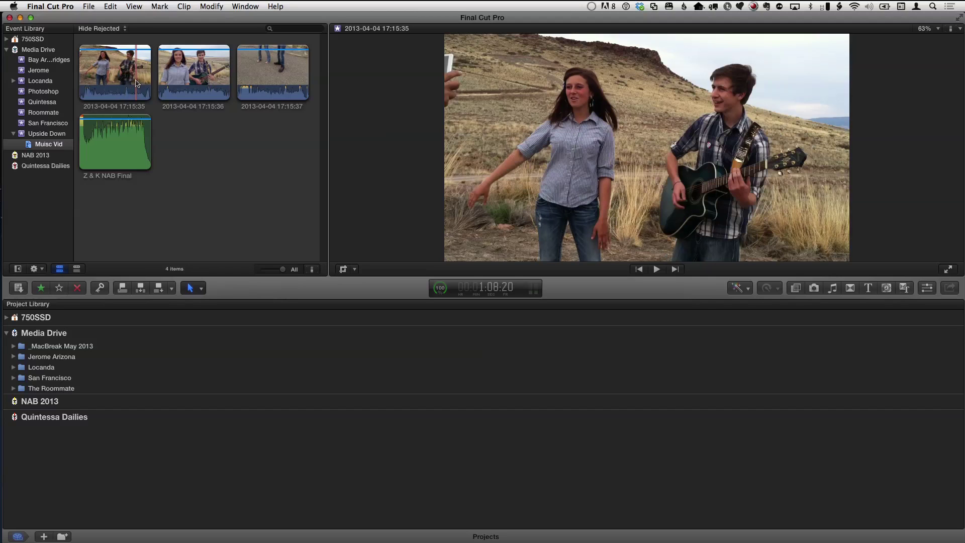
Step: Create a multicam clip from all four clips with automatic settings and audio synchronization, named with the performers' first names and "Upside Down"
left_click_drag(272, 180, 115, 75)
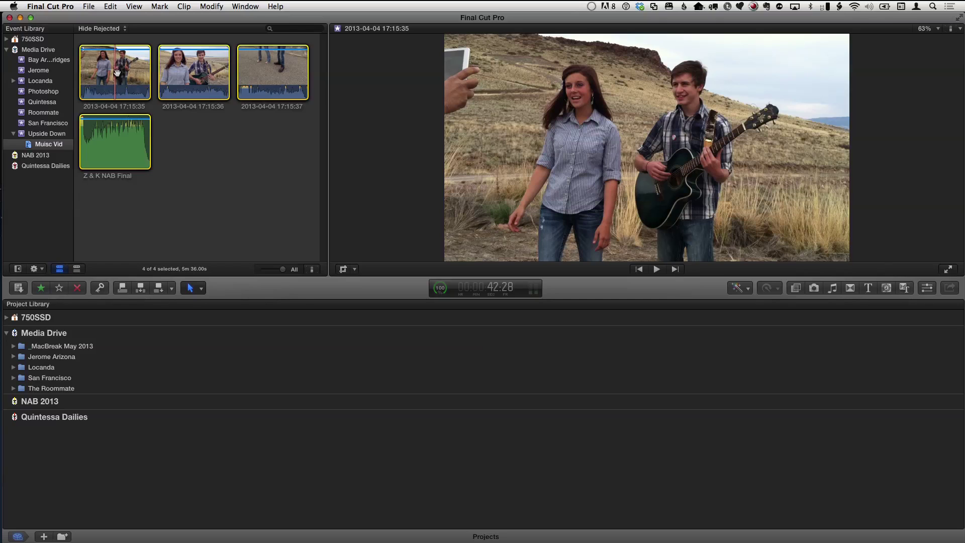
right_click(117, 74)
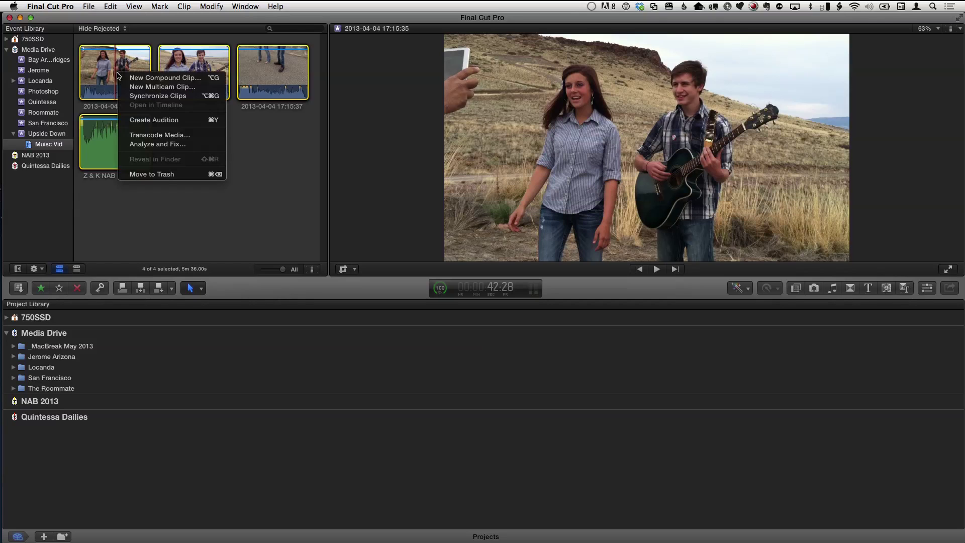
left_click(156, 90)
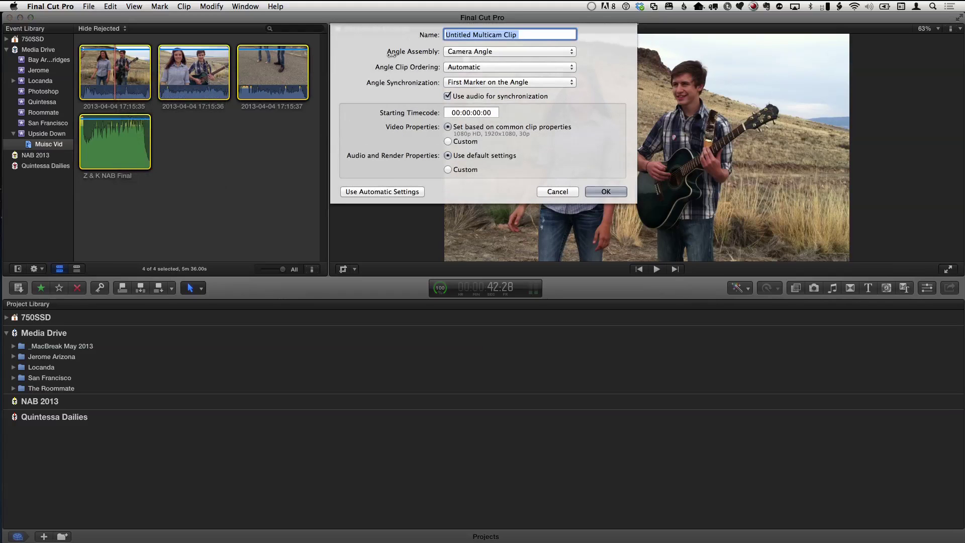
left_click(393, 191)
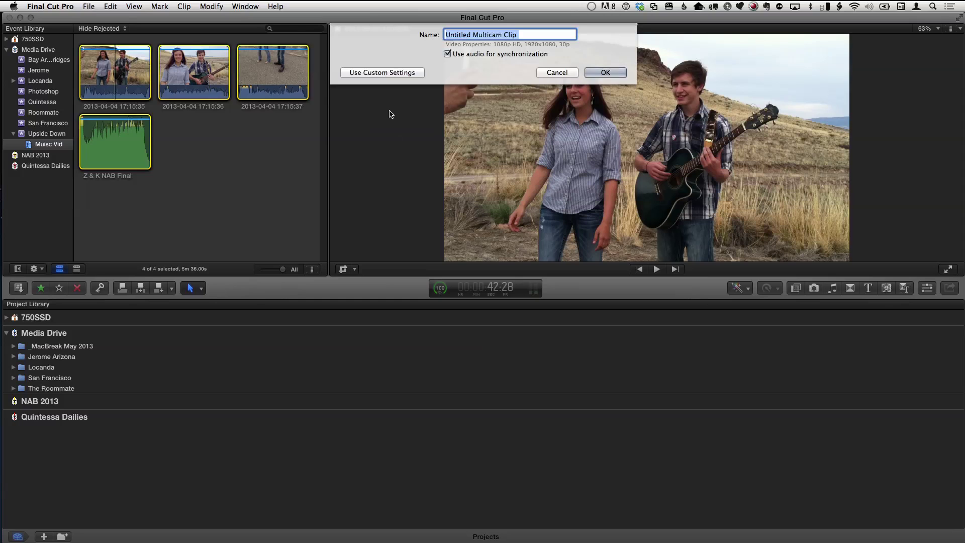
left_click(381, 72)
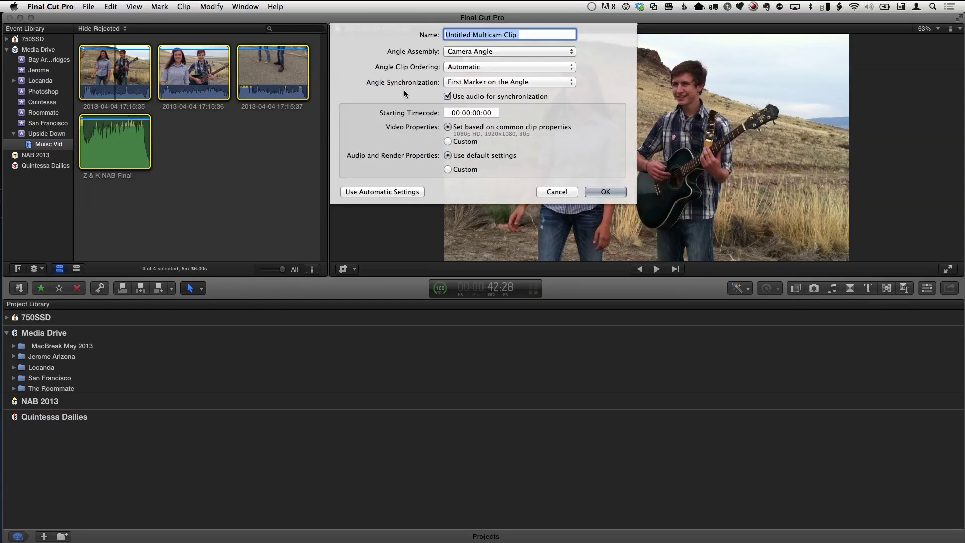
left_click(390, 193)
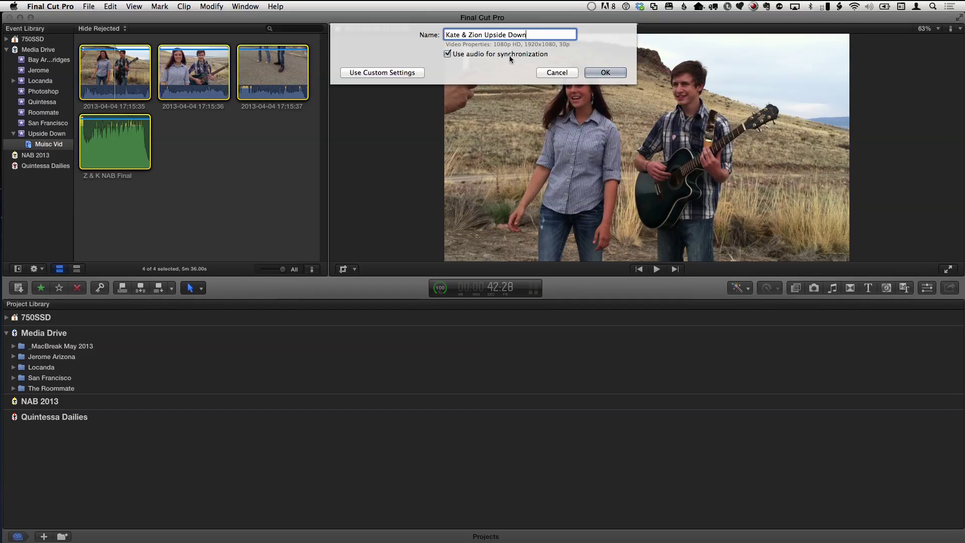
left_click(604, 72)
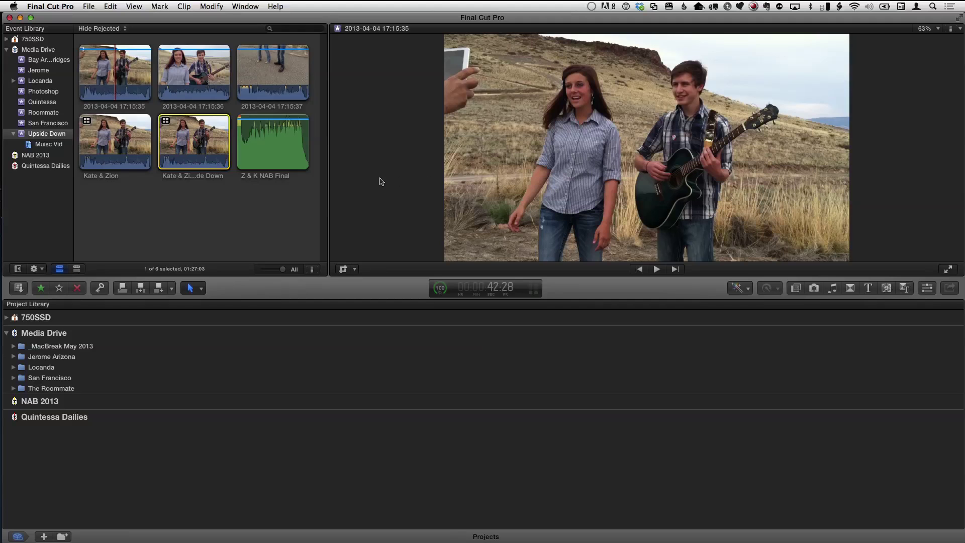
Step: Show the angles of the new Upside Down multicam clip in the viewer and play a few seconds of it
left_click(199, 155)
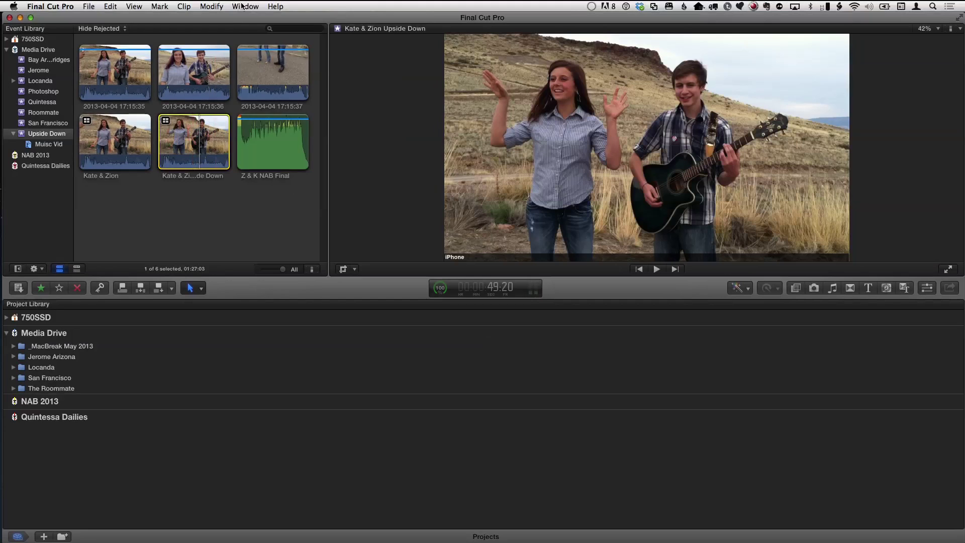
left_click(241, 6)
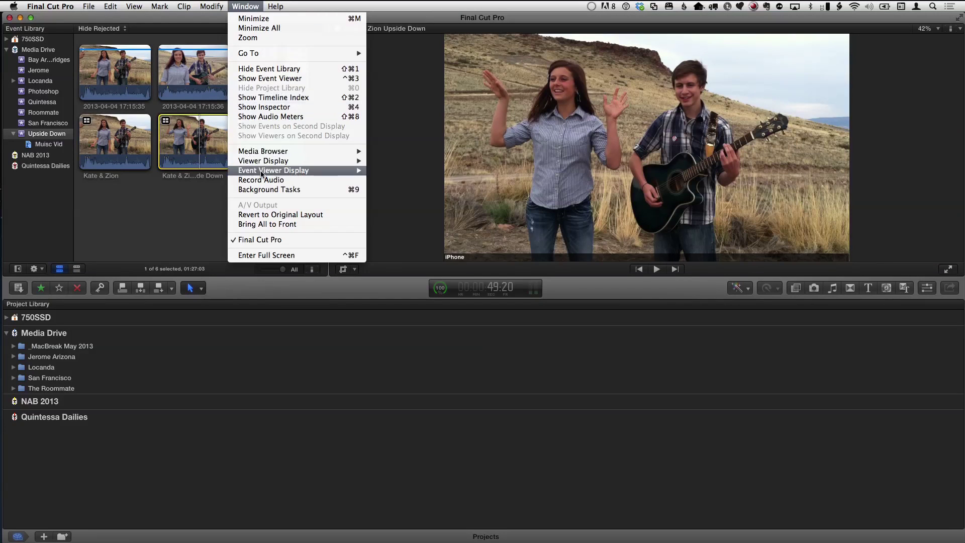
mouse_move(257, 165)
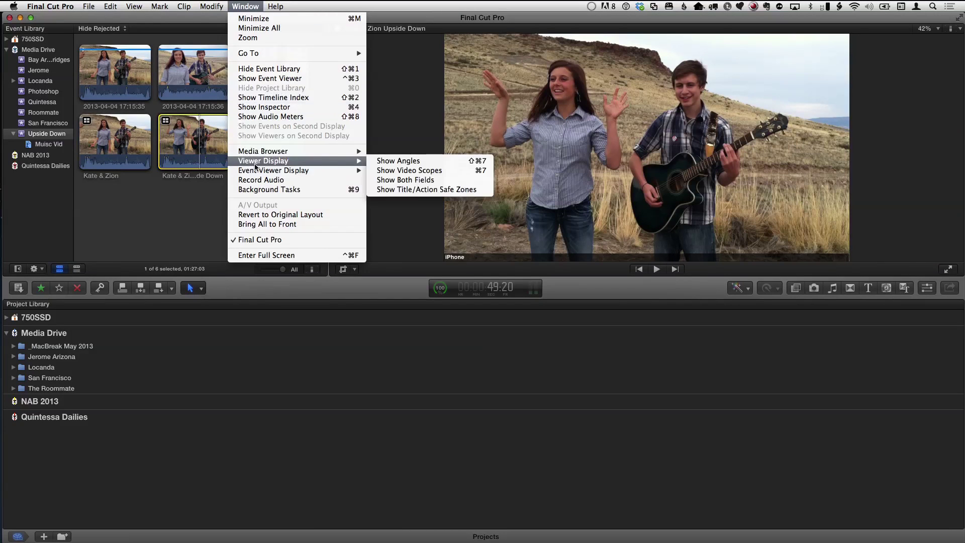
left_click(393, 161)
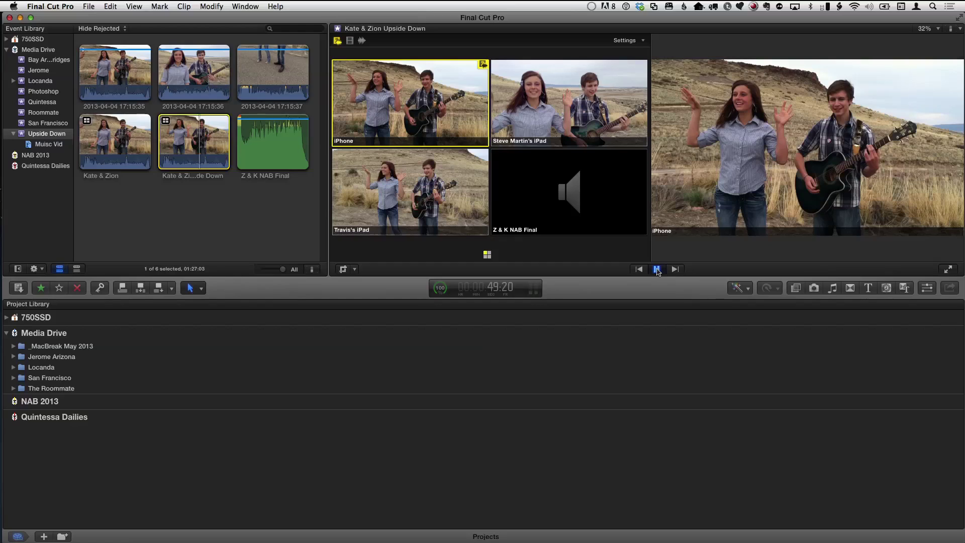
left_click(657, 270)
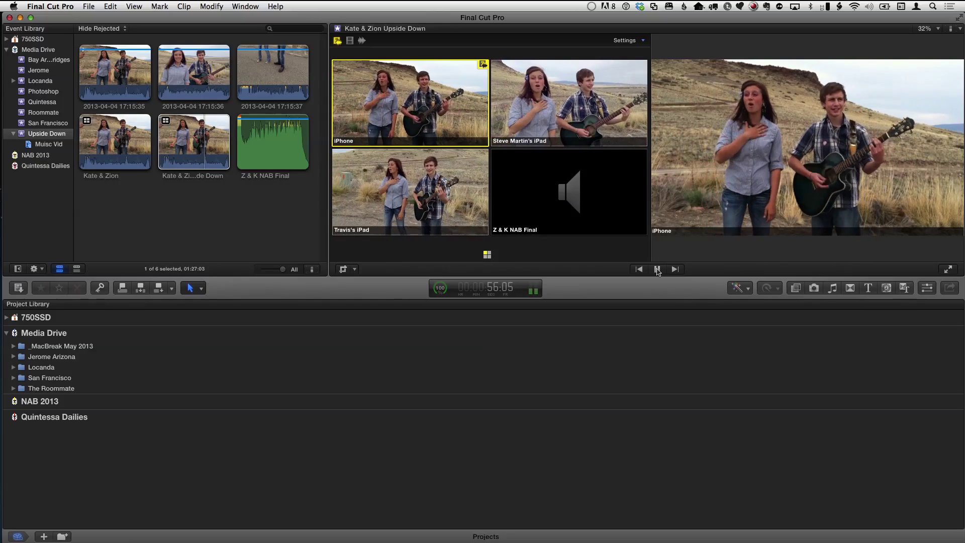
key("space")
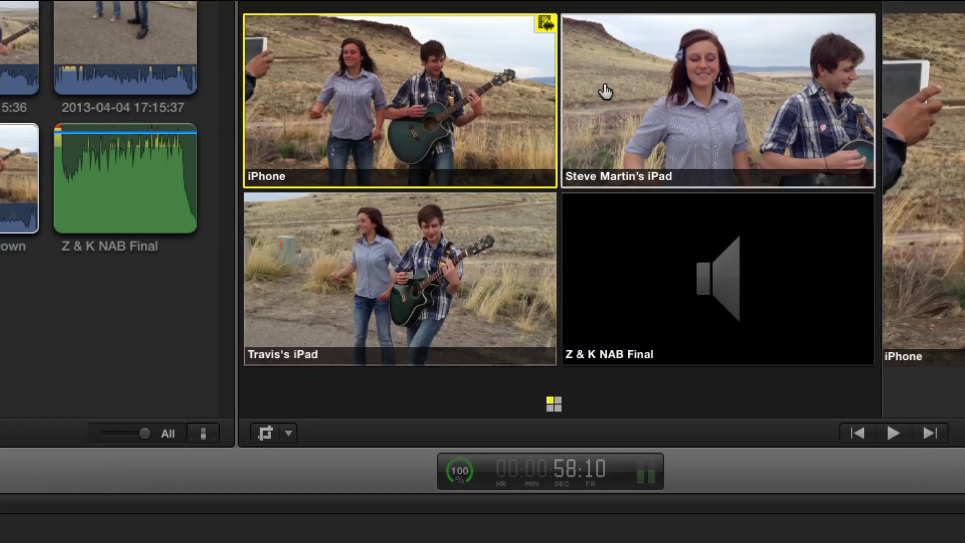
Step: Switch video and audio together back and forth among the iPhone angle and the two iPad angles
left_click(643, 90)
left_click(467, 101)
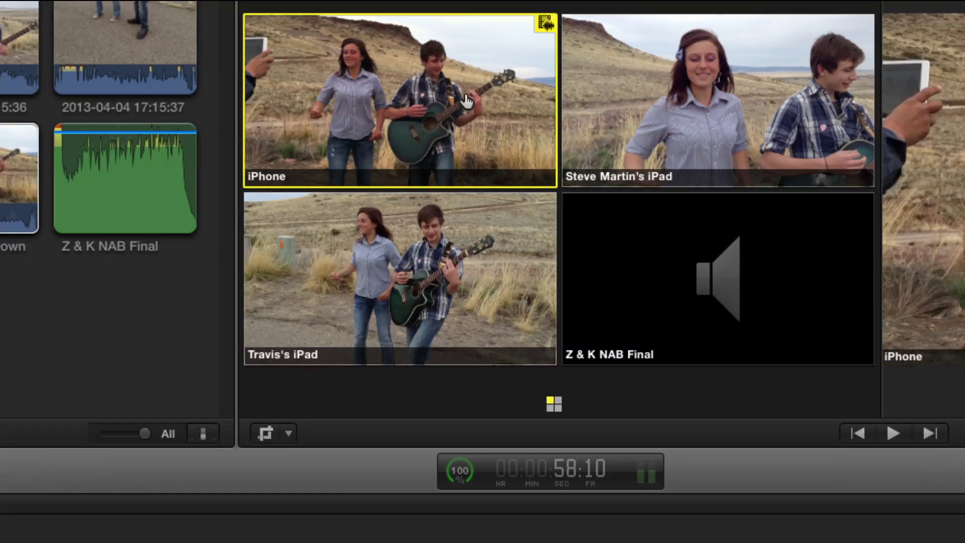
left_click(578, 65)
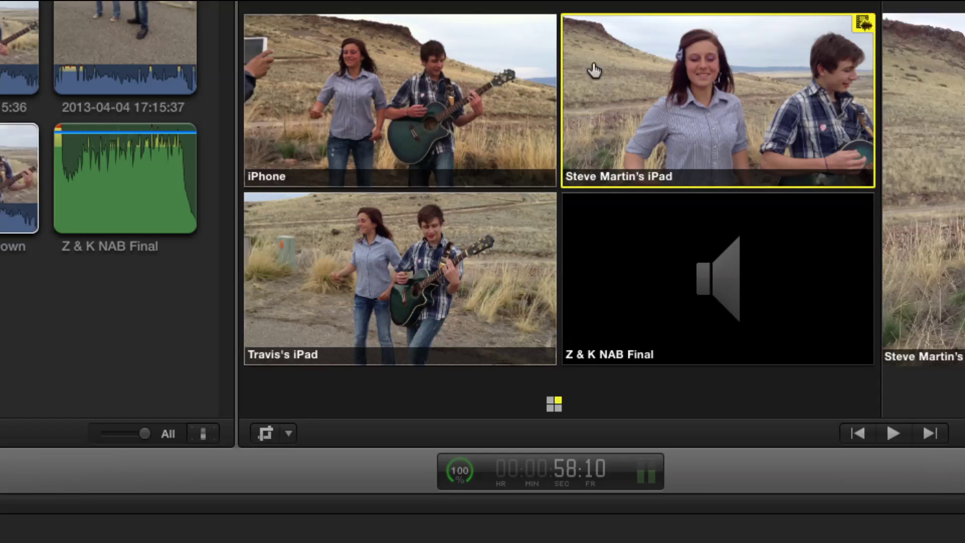
left_click(504, 96)
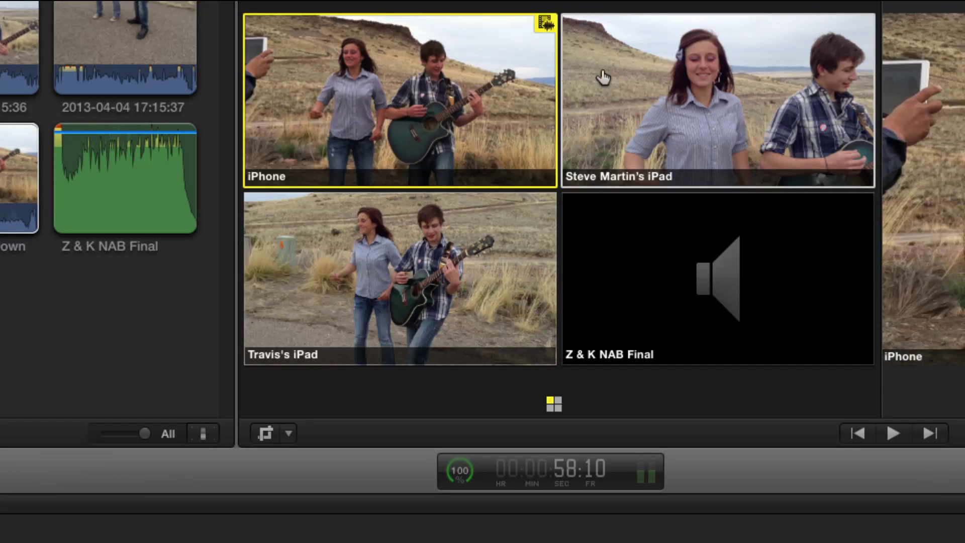
left_click(628, 85)
left_click(542, 93)
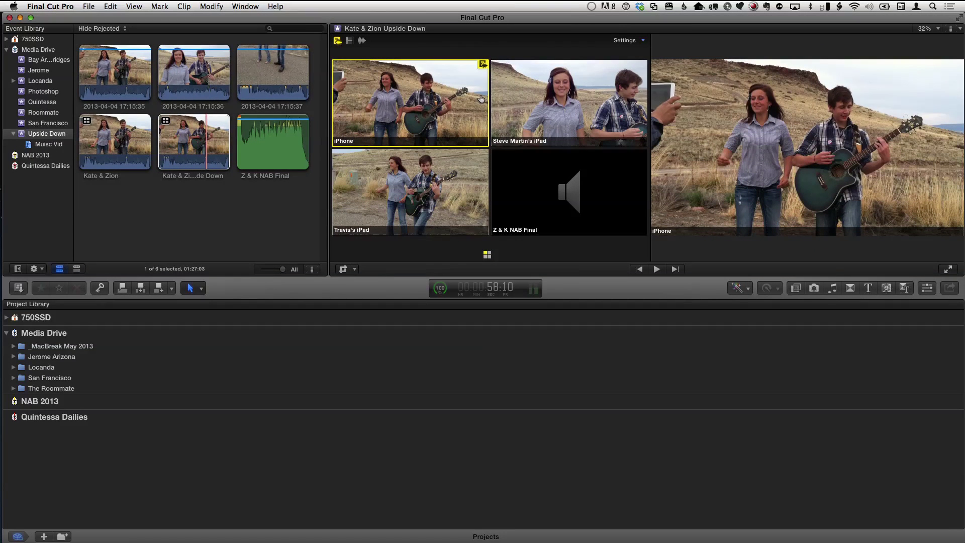
left_click(542, 97)
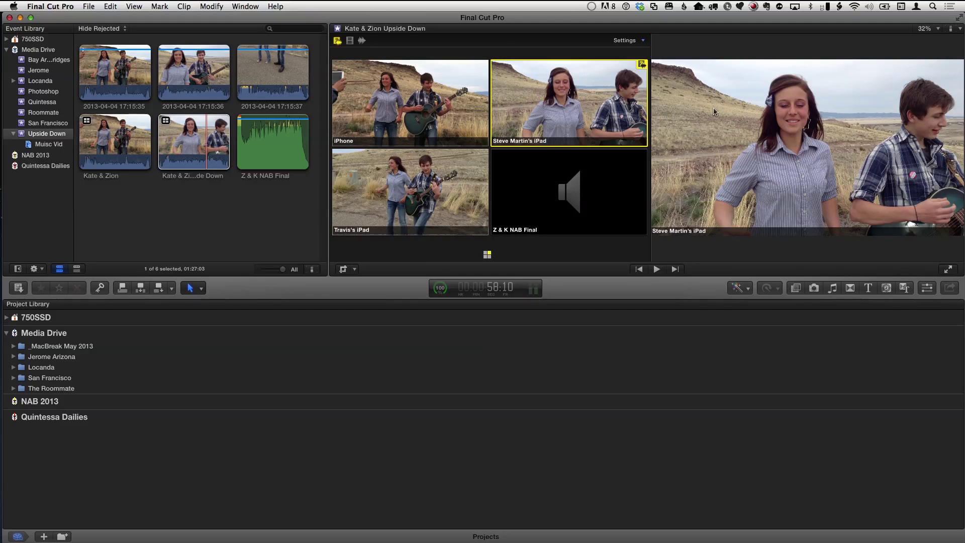
left_click(435, 189)
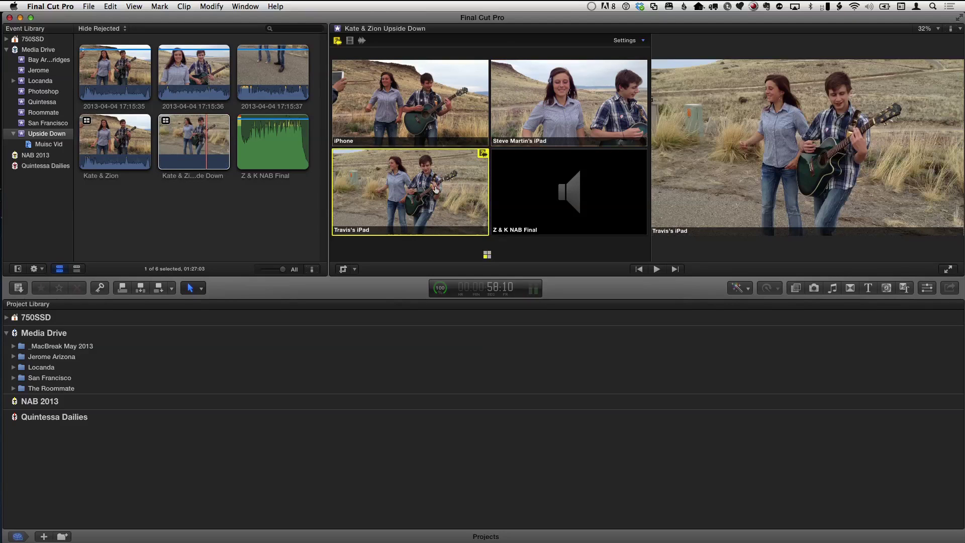
left_click(495, 100)
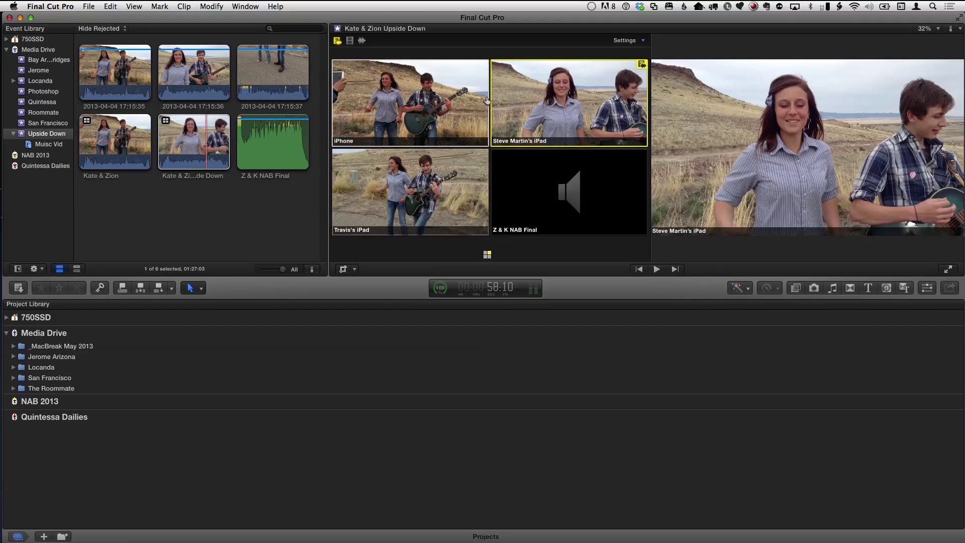
left_click(437, 100)
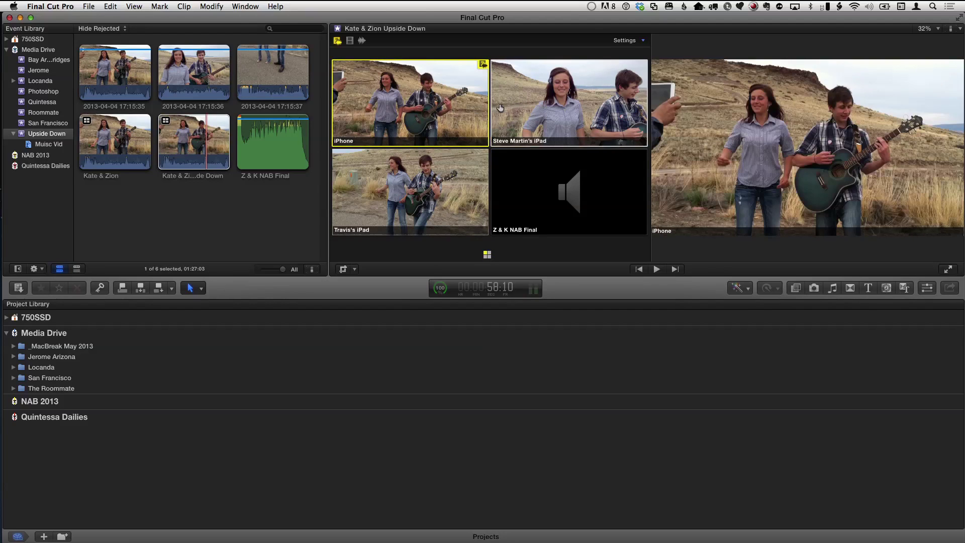
left_click(495, 108)
left_click(427, 187)
left_click(420, 93)
left_click(519, 102)
left_click(433, 111)
left_click(444, 184)
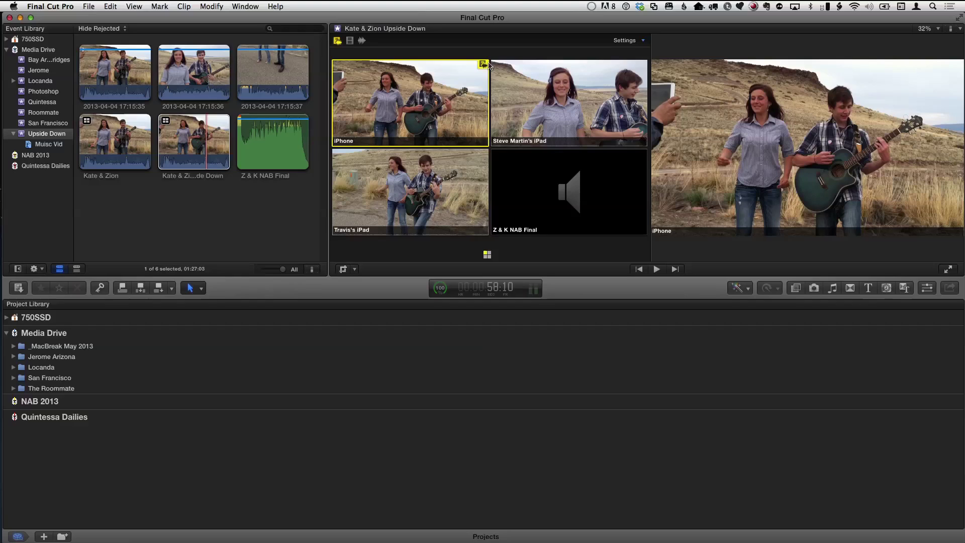
Step: Make Z & K NAB Final the audio angle and switch only the video to the iPhone angle
left_click(547, 185)
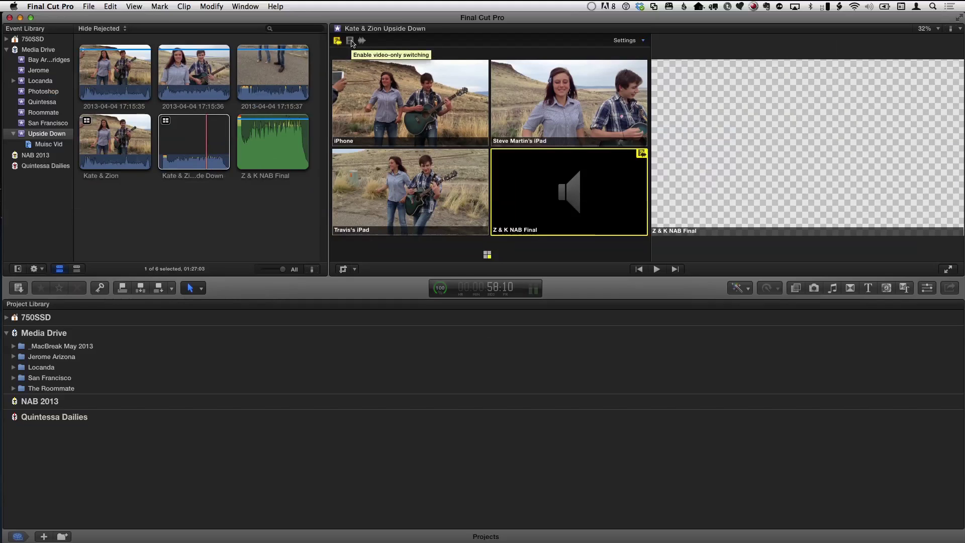
left_click(351, 40)
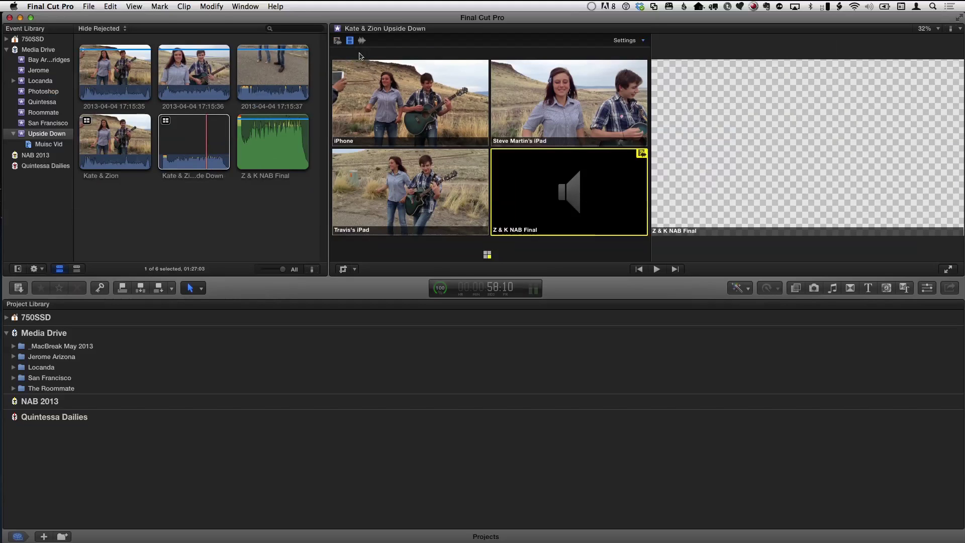
left_click(378, 81)
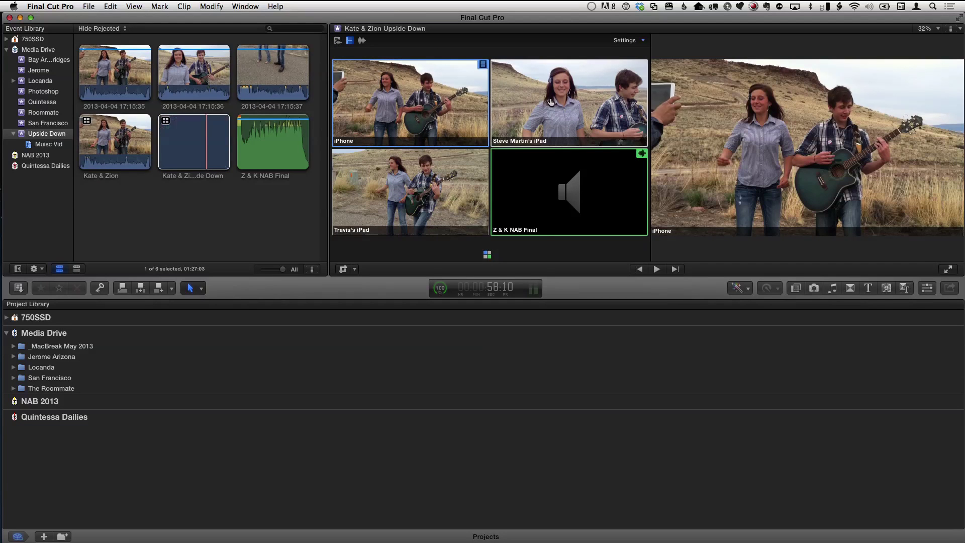
Step: Alternate only the video among the two iPad angles and the iPhone angle, ending on the iPhone
left_click(550, 102)
left_click(414, 126)
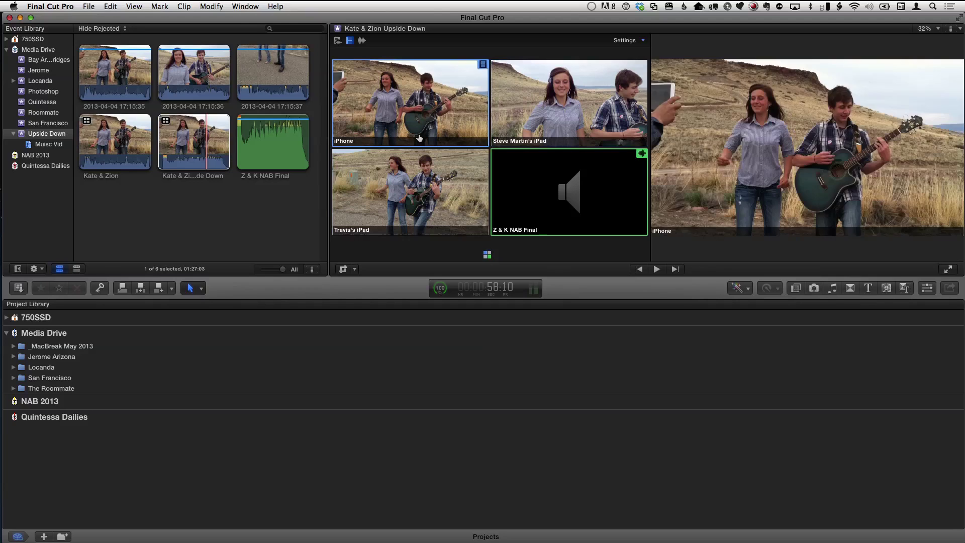
left_click(553, 130)
left_click(417, 190)
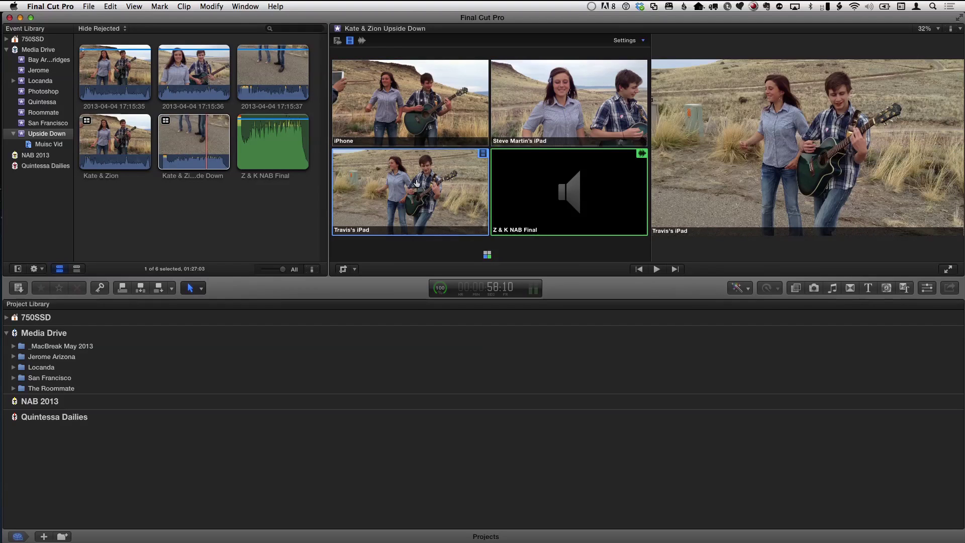
left_click(426, 84)
left_click(520, 85)
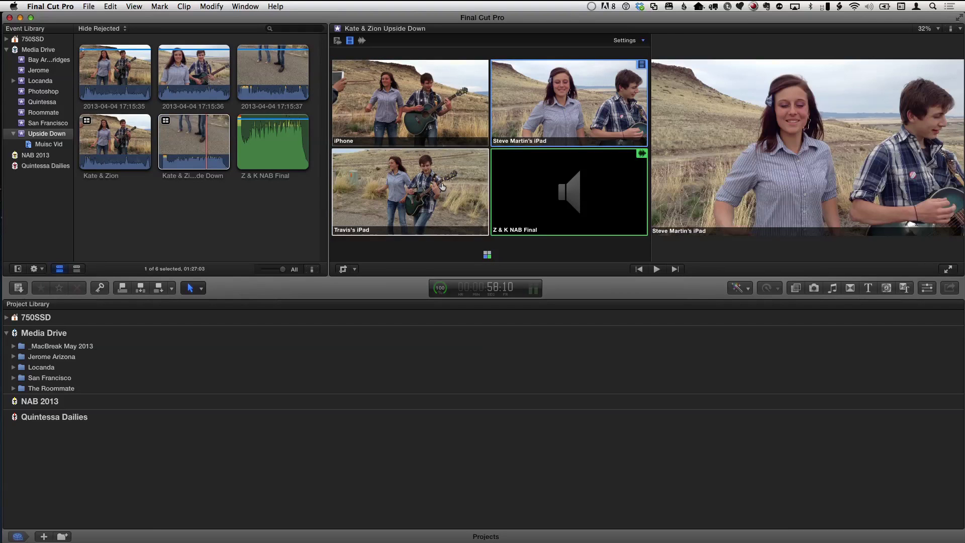
left_click(442, 186)
left_click(435, 88)
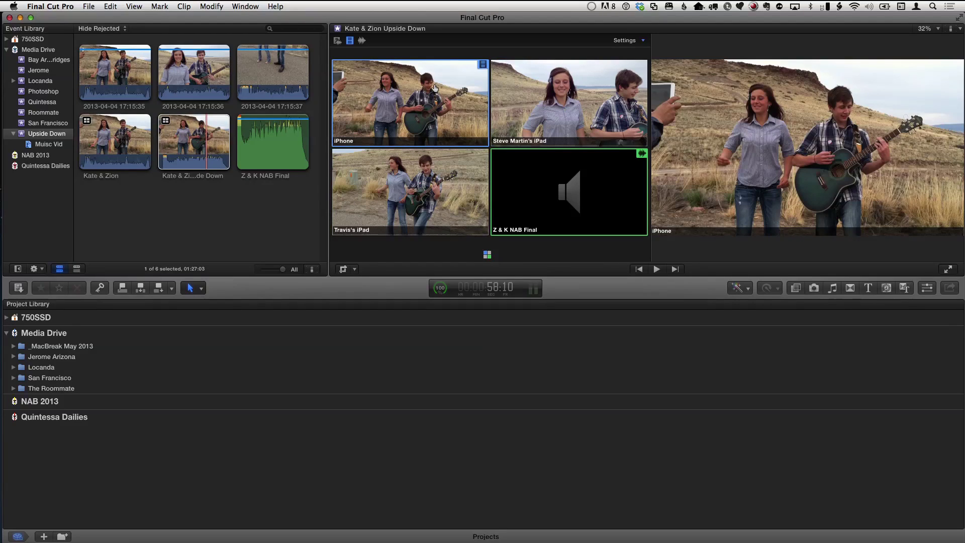
Step: During playback of the multicam clip, switch only the video among the close-up iPad and iPhone angles, ending on the close-up iPad
left_click(539, 87)
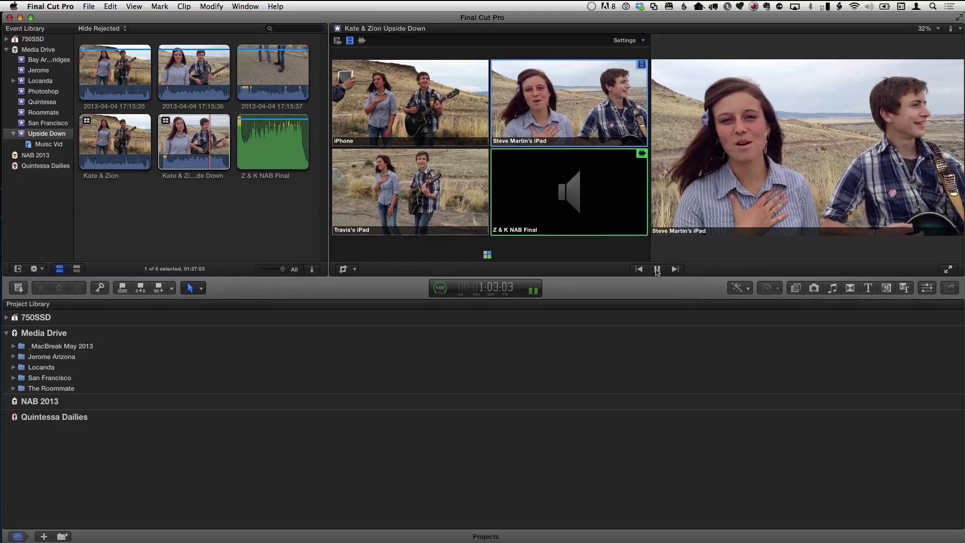
left_click(657, 270)
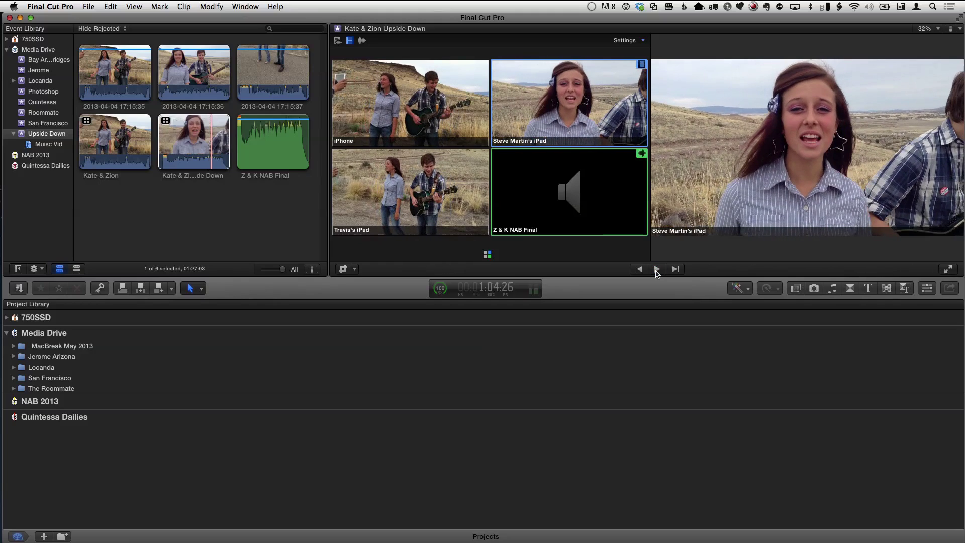
left_click(445, 96)
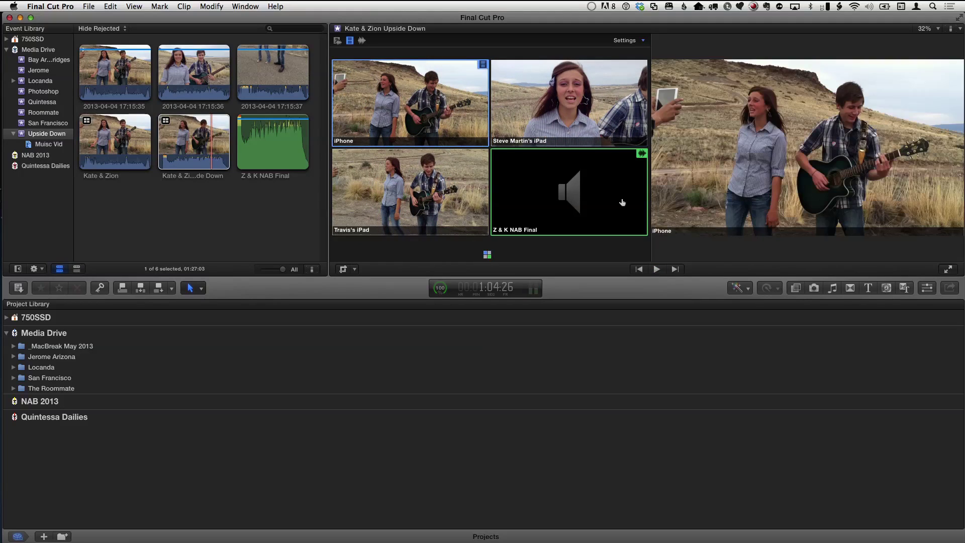
left_click(656, 270)
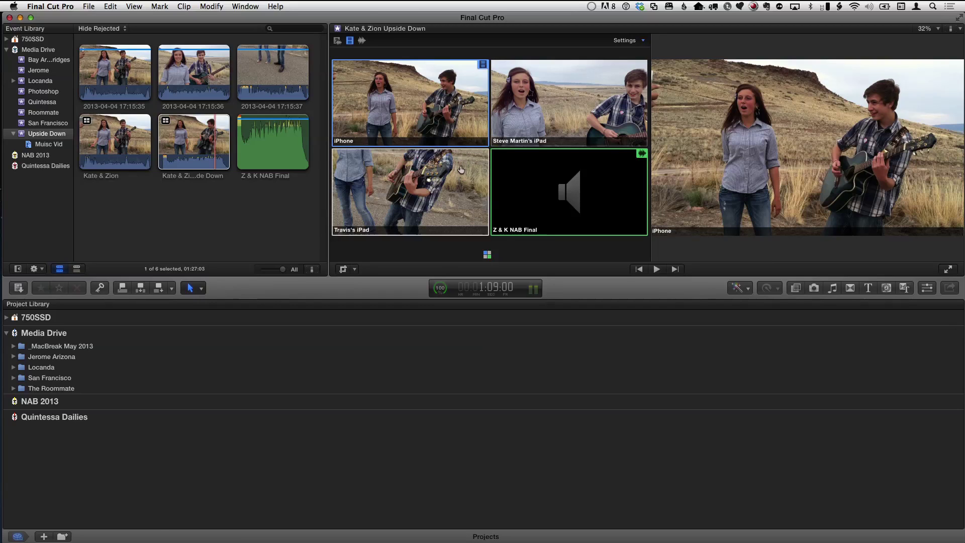
left_click(526, 114)
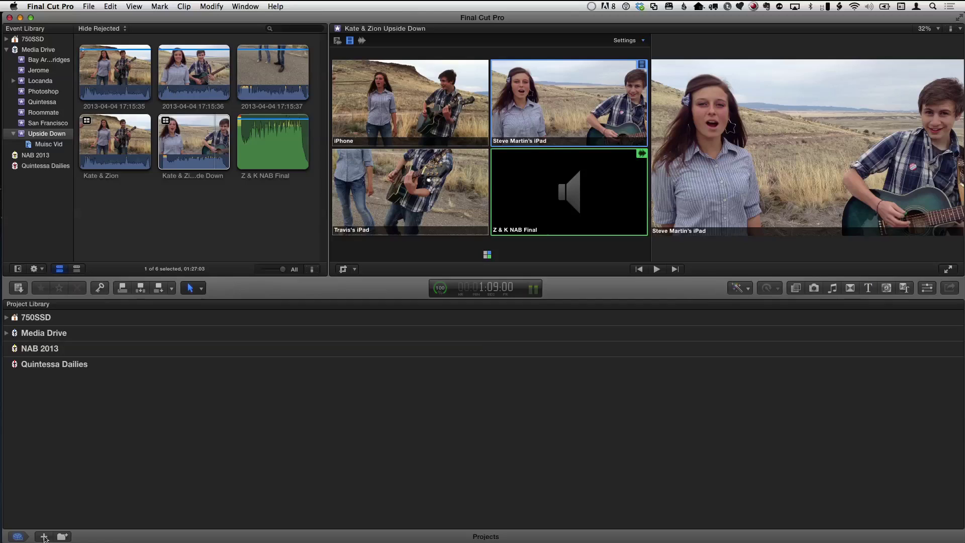
Step: Create a new project named Upside Down with Upside Down as its default event
left_click(44, 536)
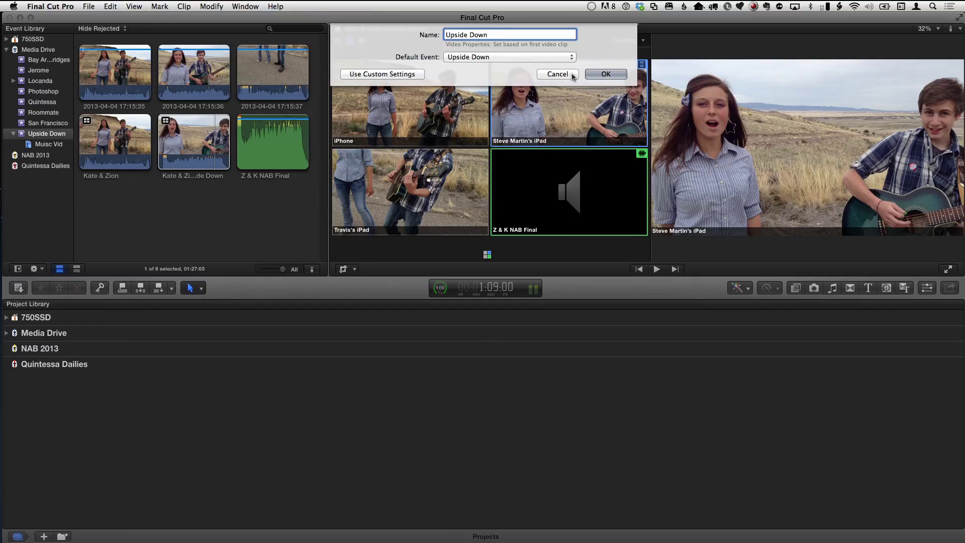
left_click(596, 76)
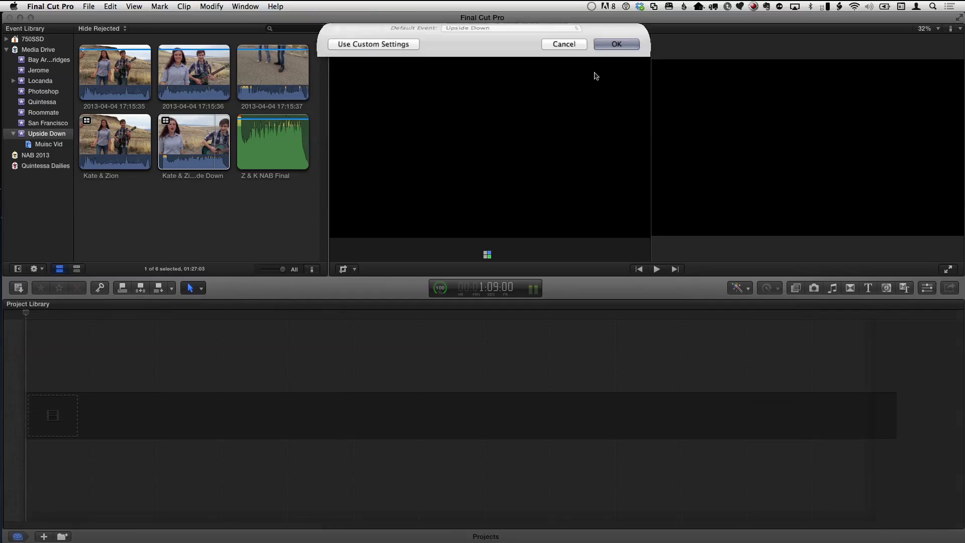
Step: Mark the start of the Upside Down multicam clip at 9:23, append it to the project, and fit the timeline to the window
left_click(195, 133)
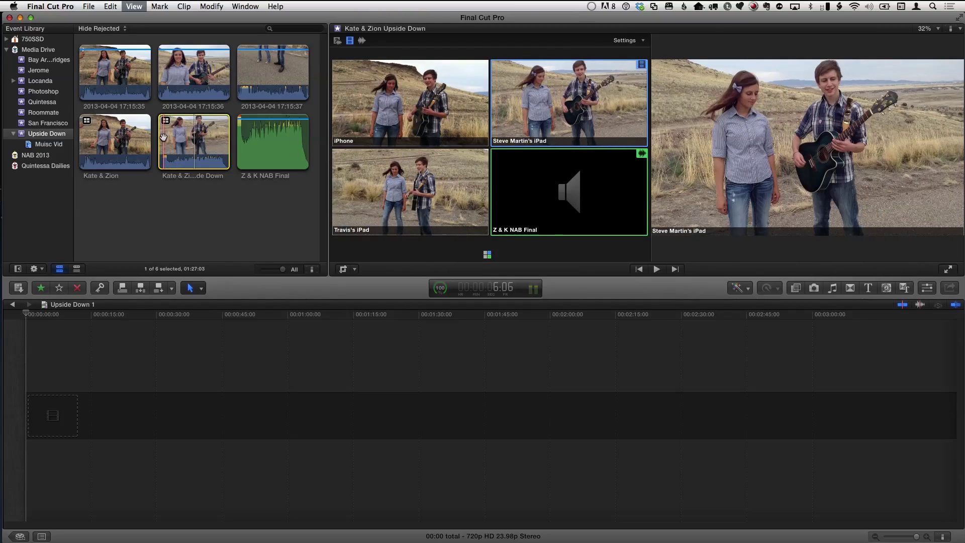
key("space")
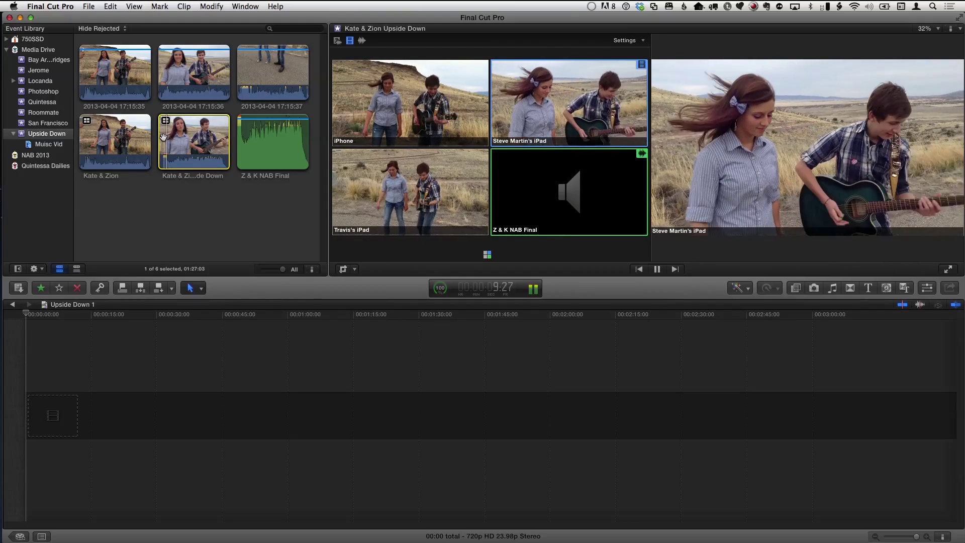
key("space")
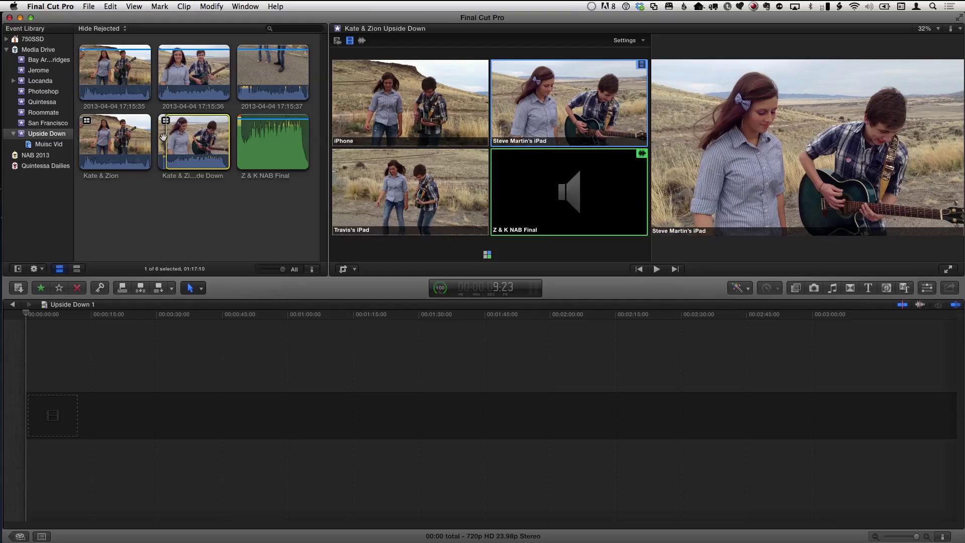
key("space")
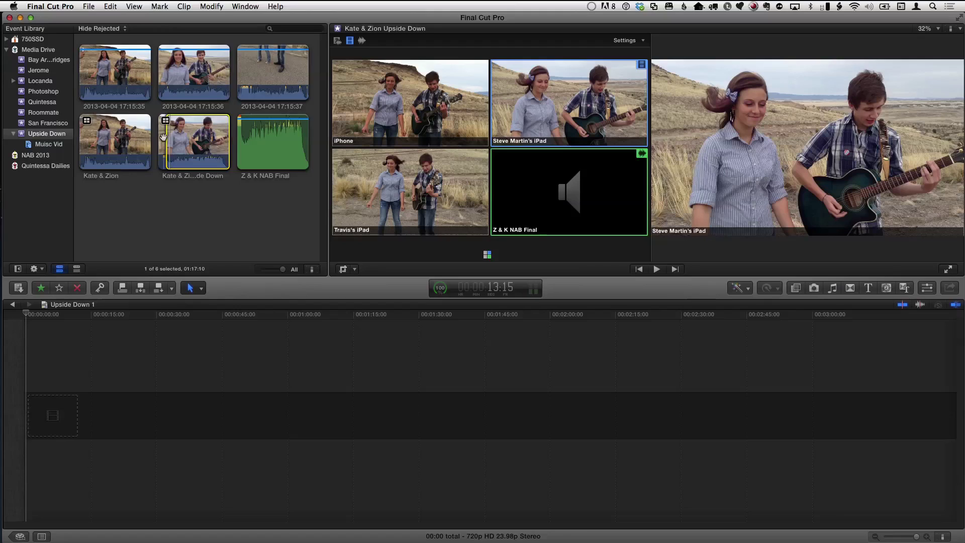
key("e")
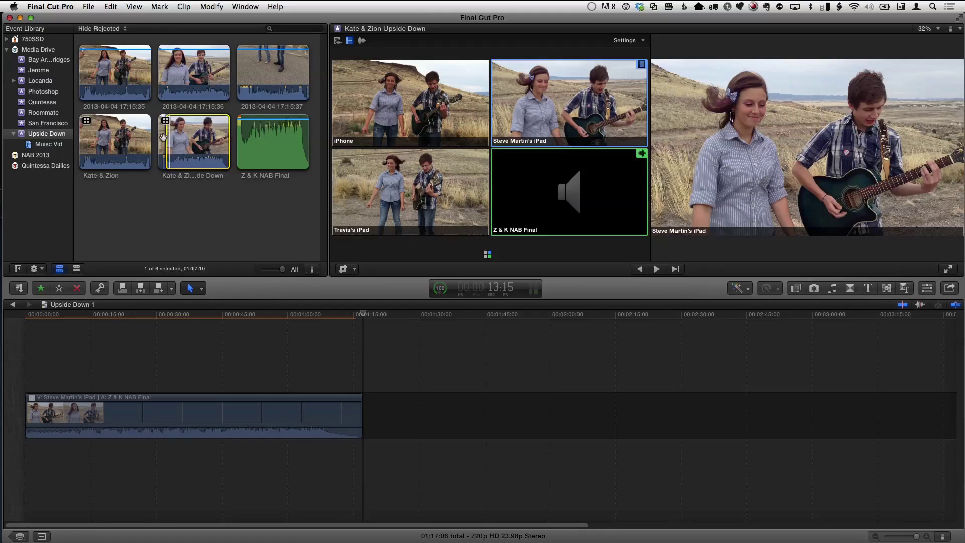
left_click(190, 353)
key("shift+z")
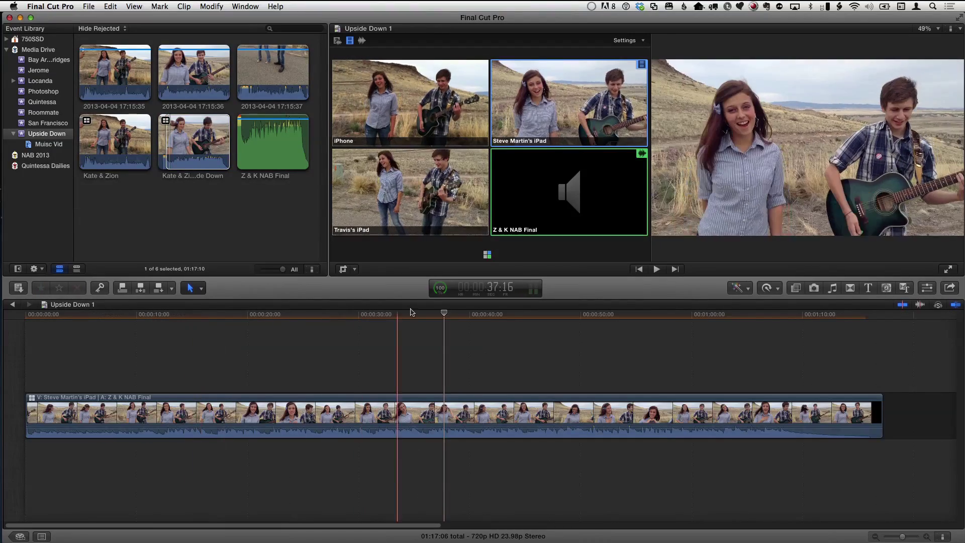
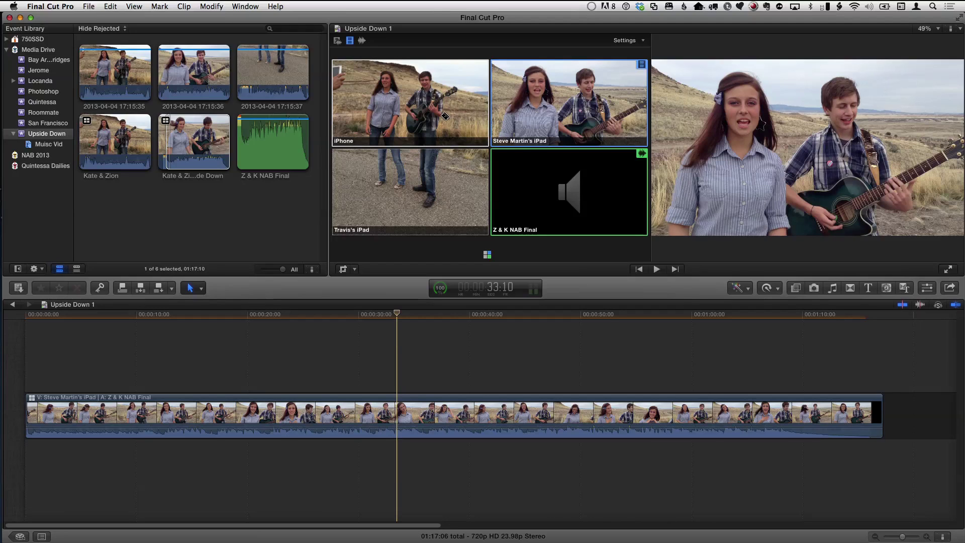
Step: Preview the timeline from about 44 seconds and return the playhead there
left_click_drag(396, 316, 518, 315)
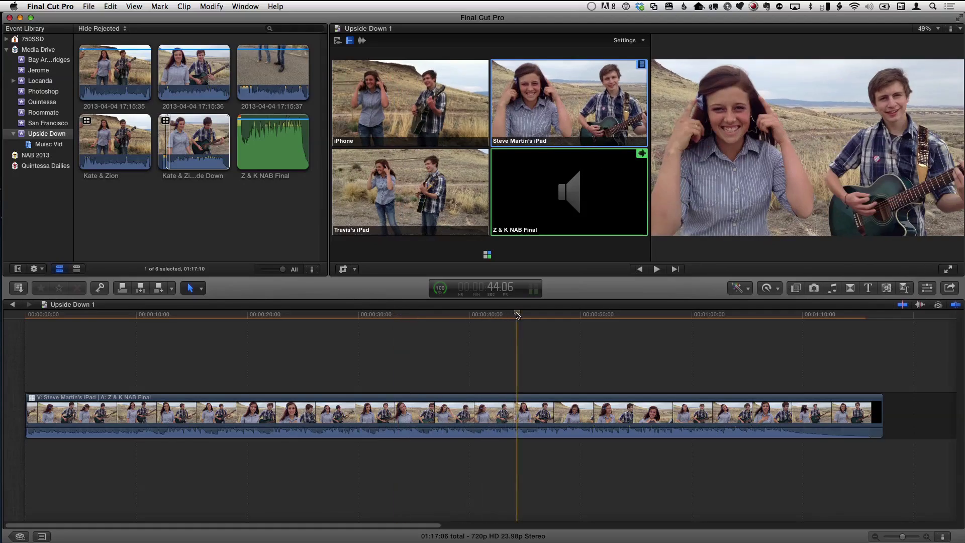
key("space")
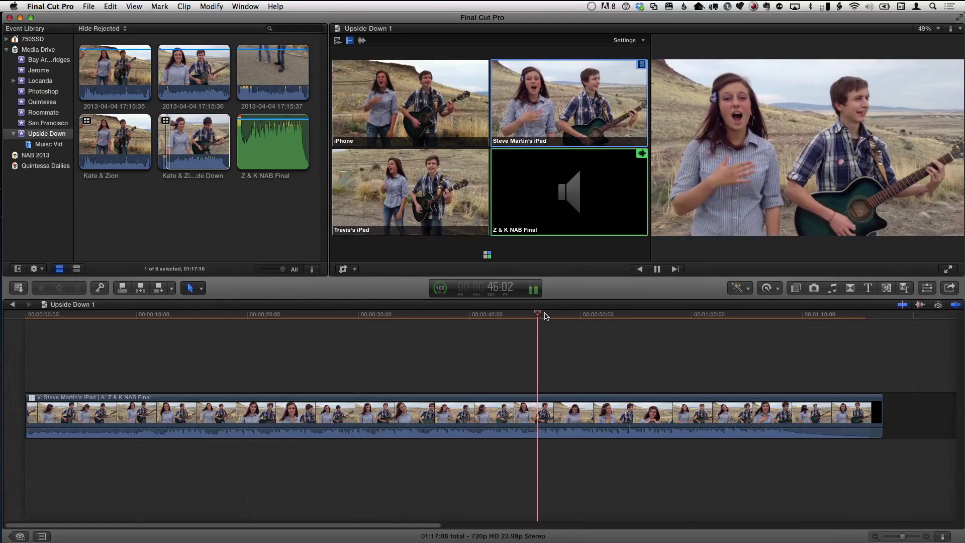
key("space")
left_click(543, 314)
left_click_drag(541, 313, 521, 316)
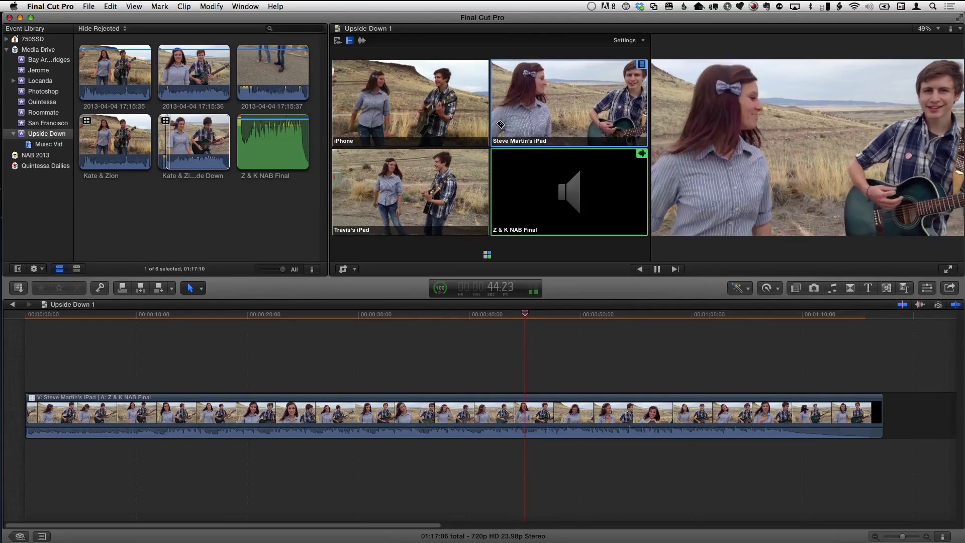
Step: Cut the video live during playback among the iPhone and two iPad angles, keeping Z & K NAB Final as audio
left_click(448, 103)
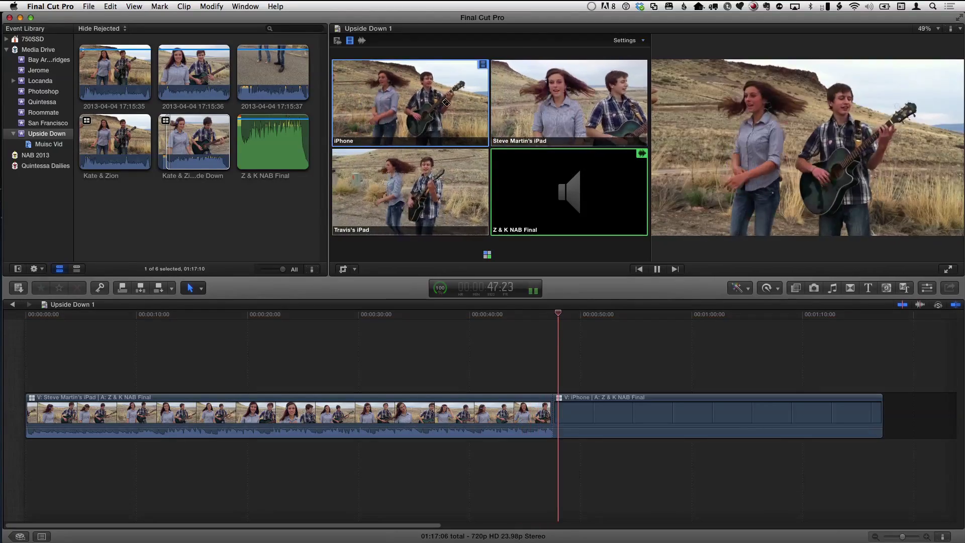
left_click(588, 97)
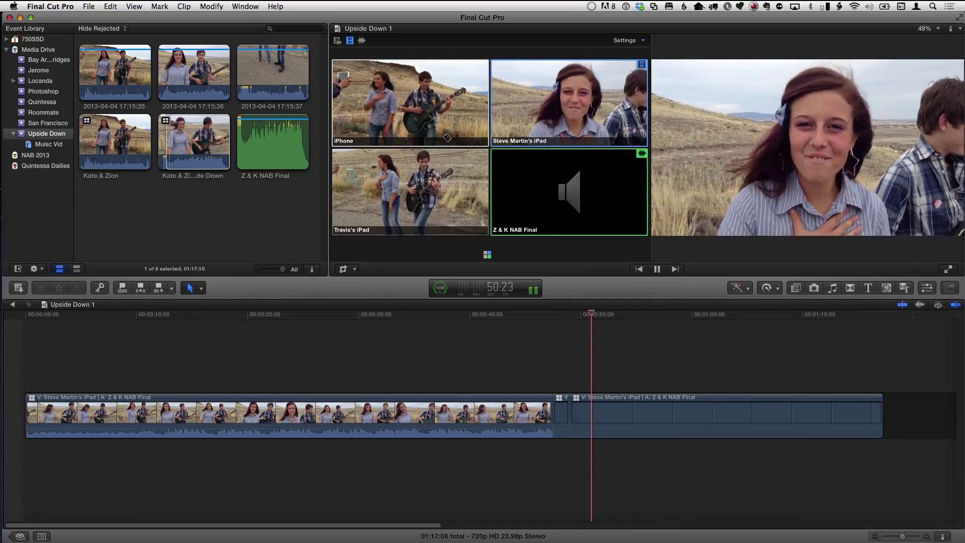
left_click(443, 98)
left_click(542, 105)
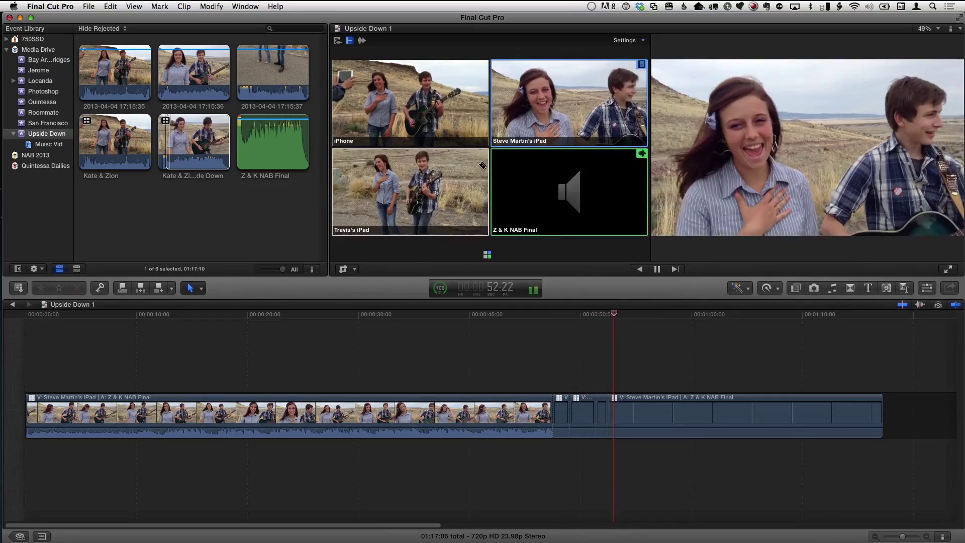
left_click(447, 191)
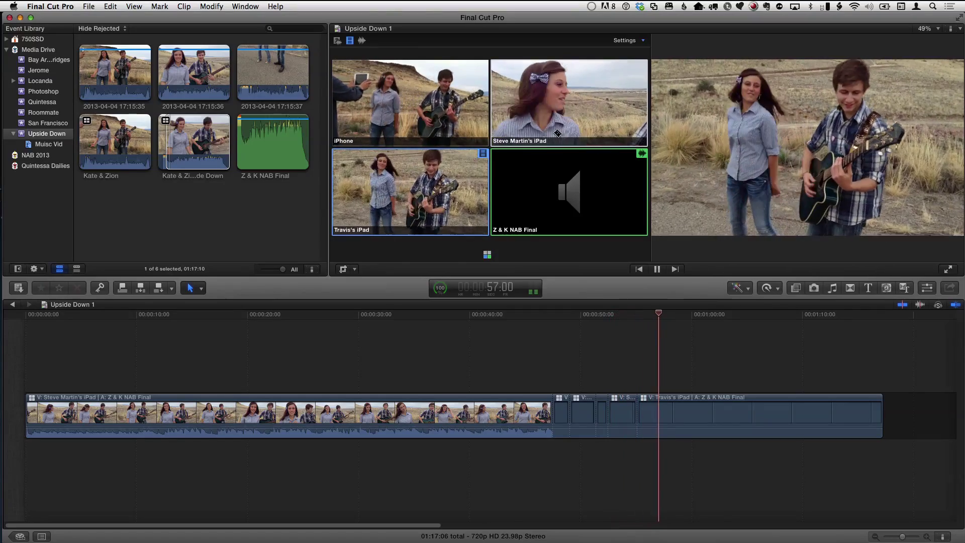
left_click(556, 107)
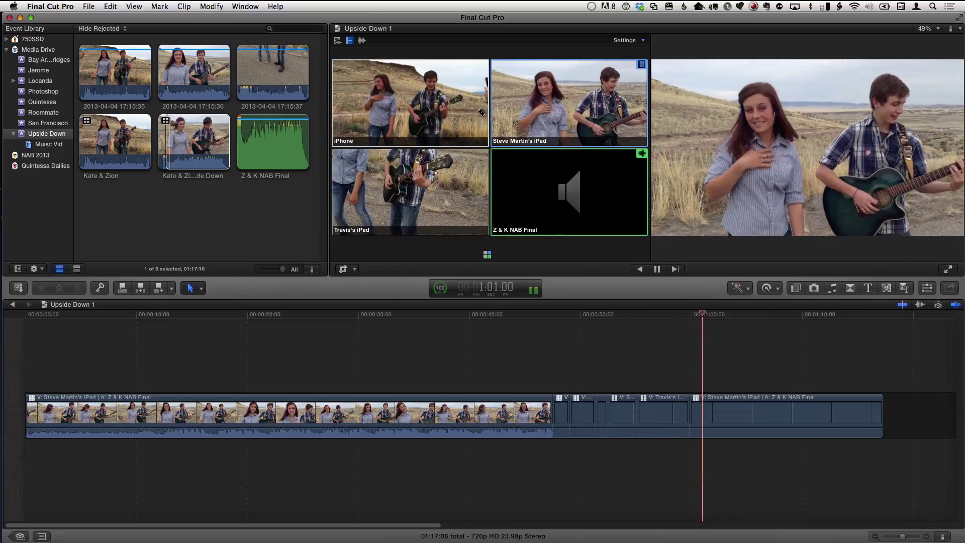
left_click(449, 108)
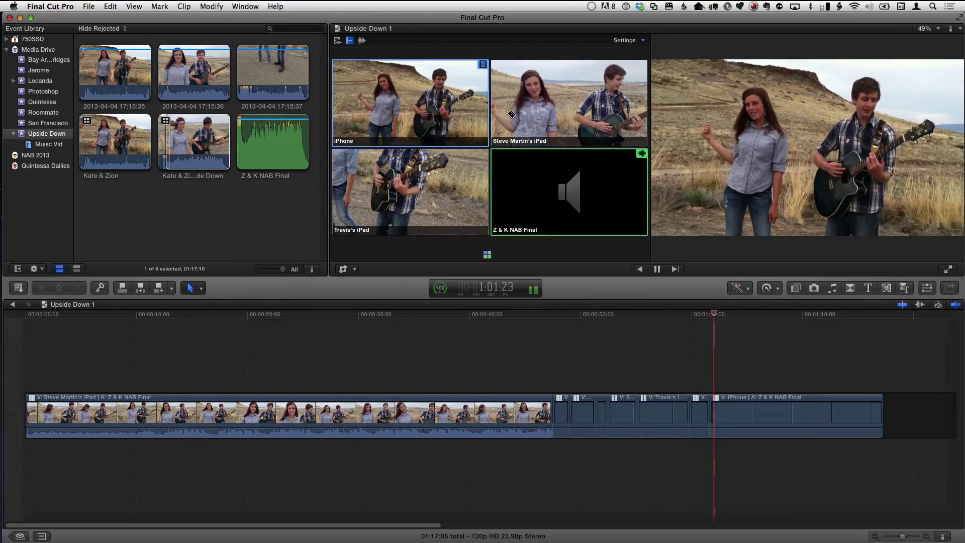
left_click(568, 106)
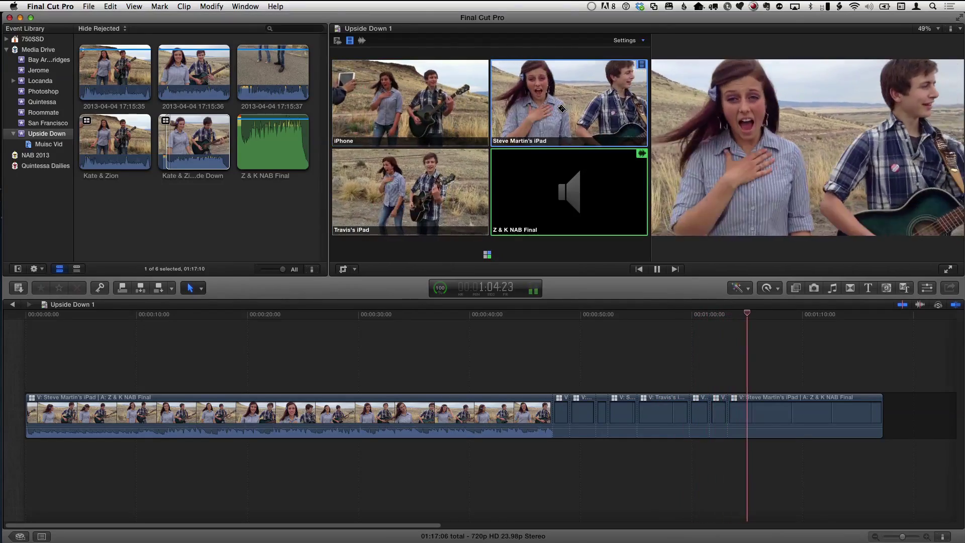
left_click(452, 182)
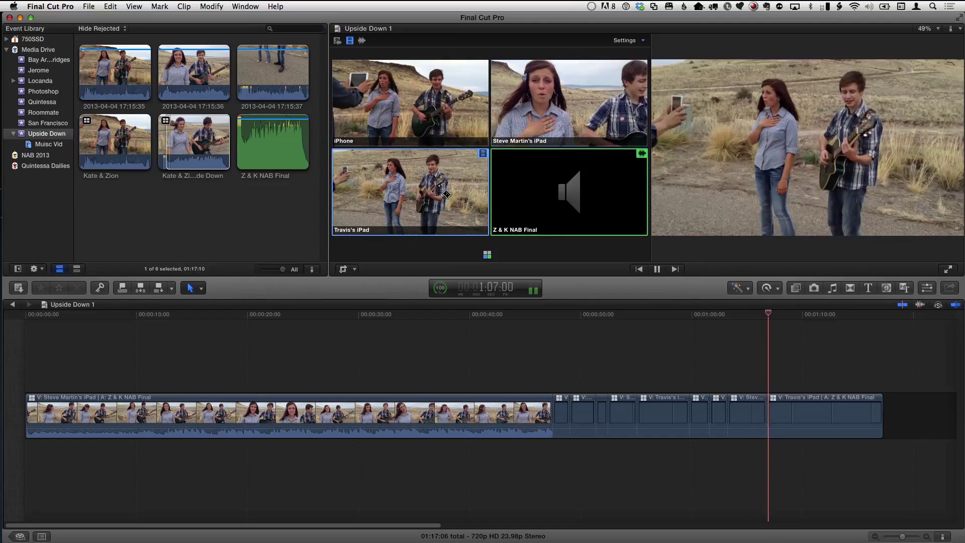
left_click(568, 92)
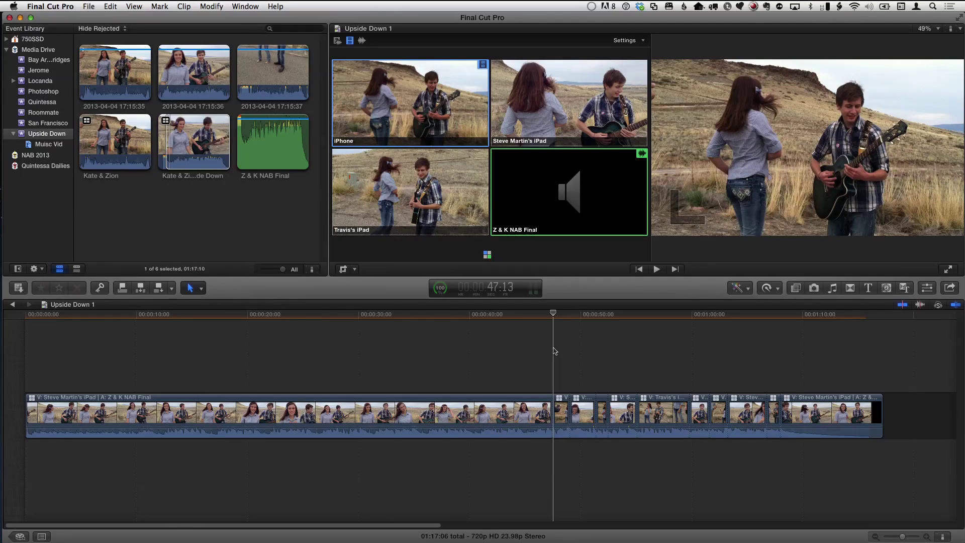
Step: Play back the switched section of the timeline to review the angle cuts
key("super+equal")
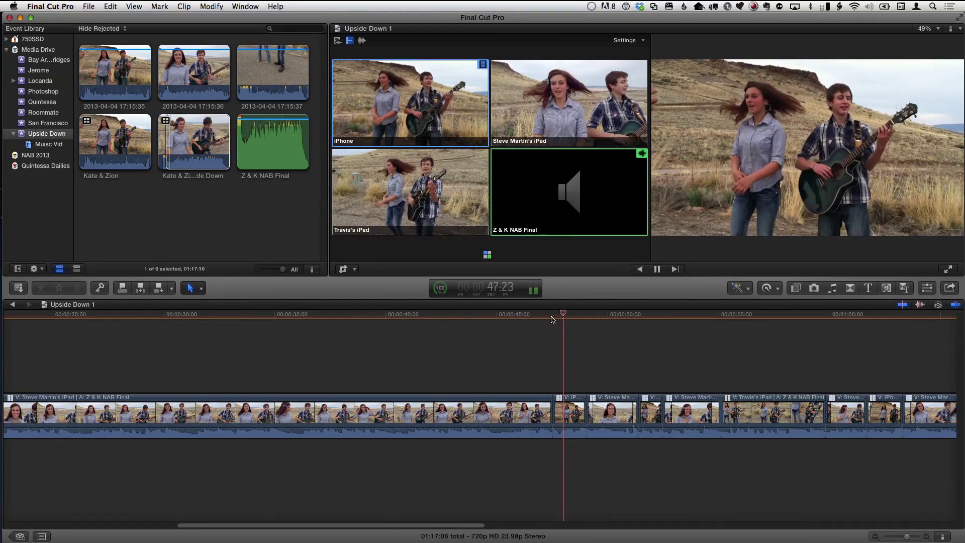
key("space")
left_click(462, 327)
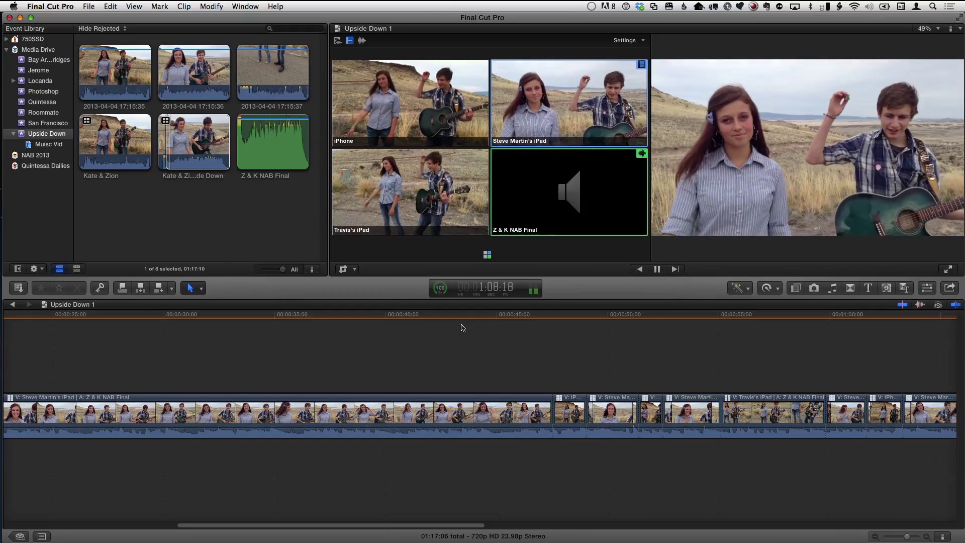
key("space")
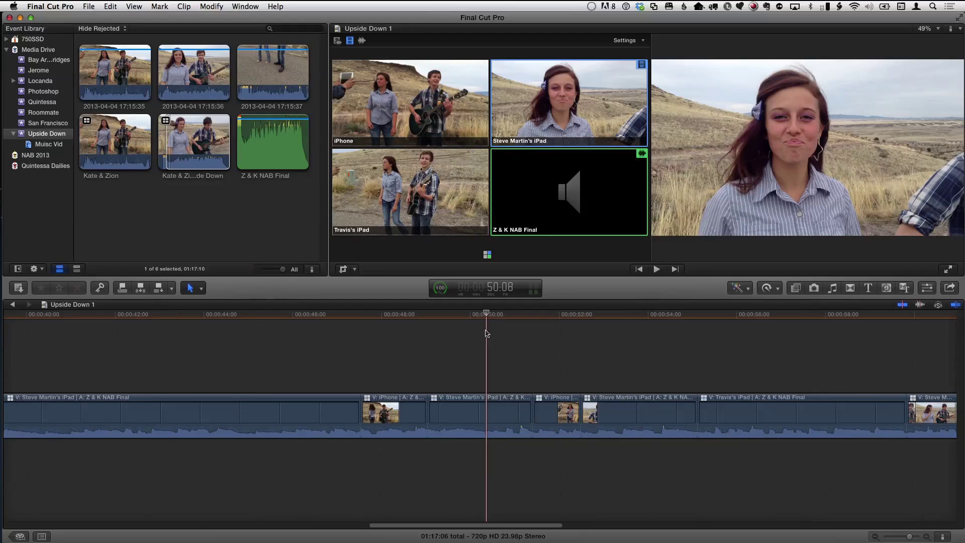
Step: Roll the first cut, where the close-up iPad changes to the iPhone, a few frames later and play through it
left_click_drag(487, 317, 357, 369)
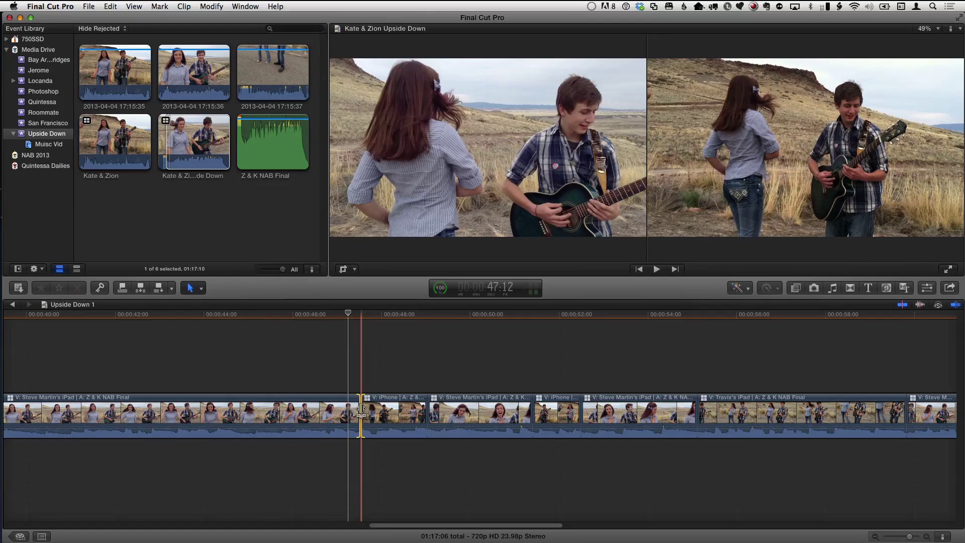
left_click_drag(354, 408, 358, 408)
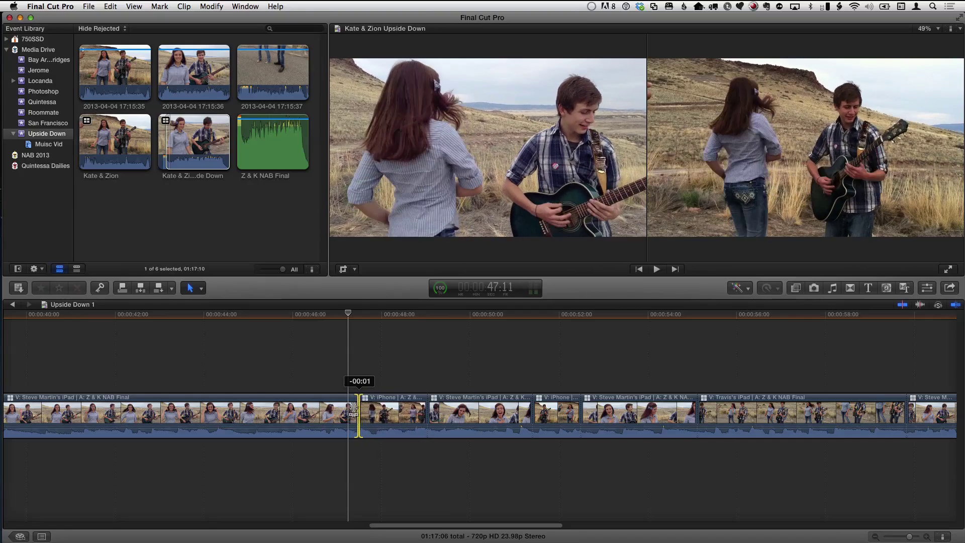
left_click_drag(351, 410, 365, 411)
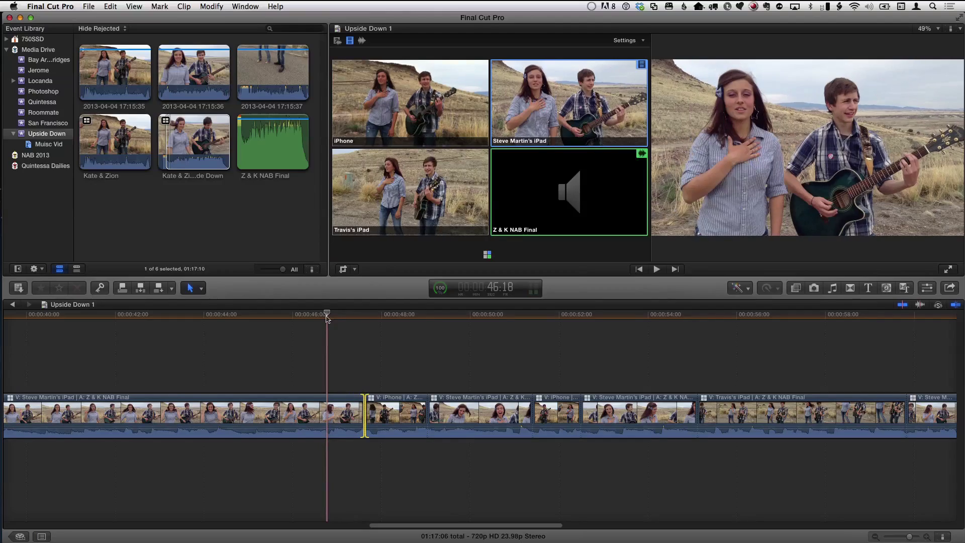
key("space")
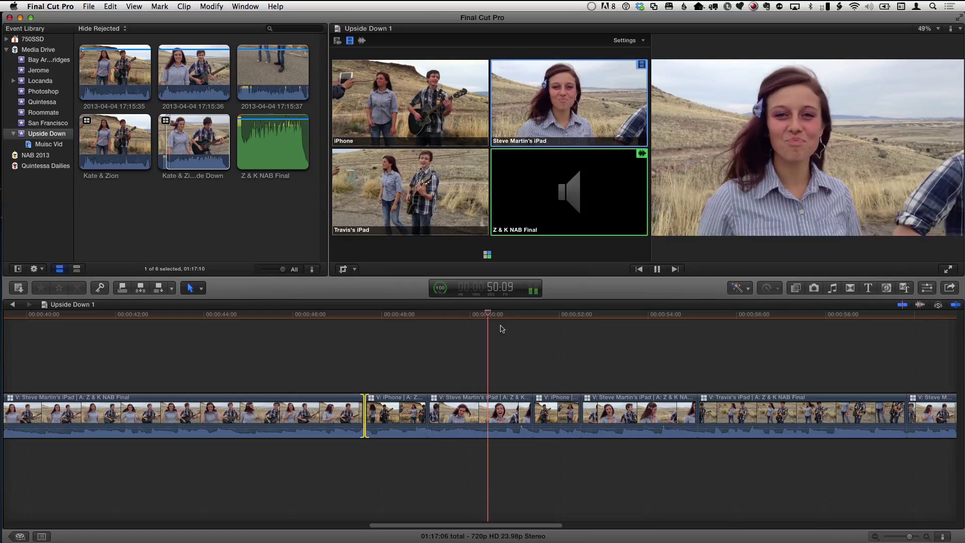
key("space")
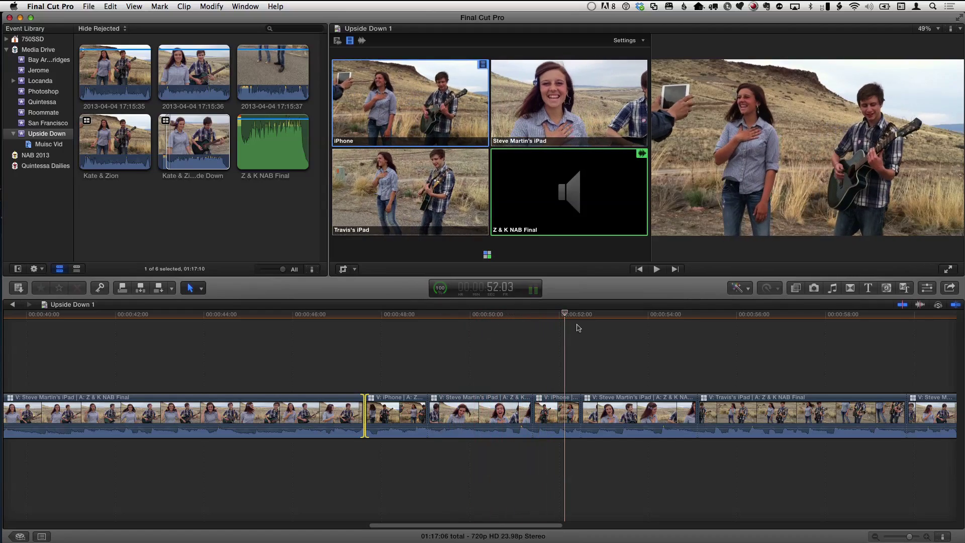
Step: Place the playhead at 52:00 inside the second short iPhone clip and enlarge the timeline around it
left_click(567, 354)
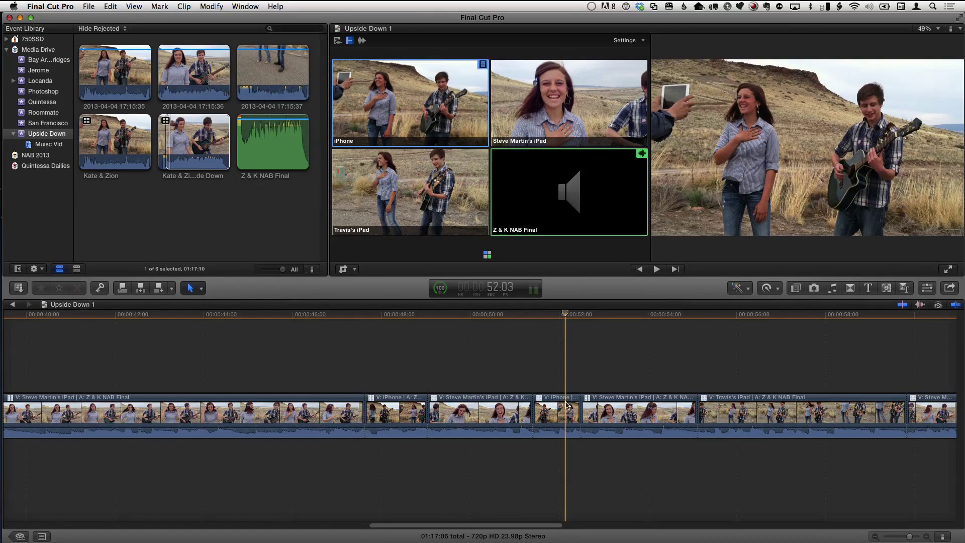
left_click_drag(565, 315, 564, 316)
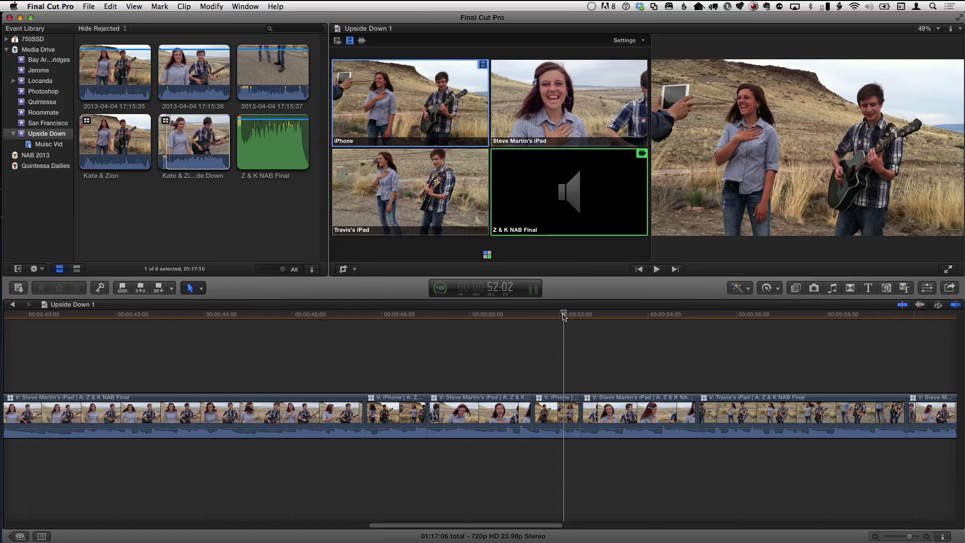
left_click_drag(563, 315, 563, 316)
key("super+equal")
key("super+equal")
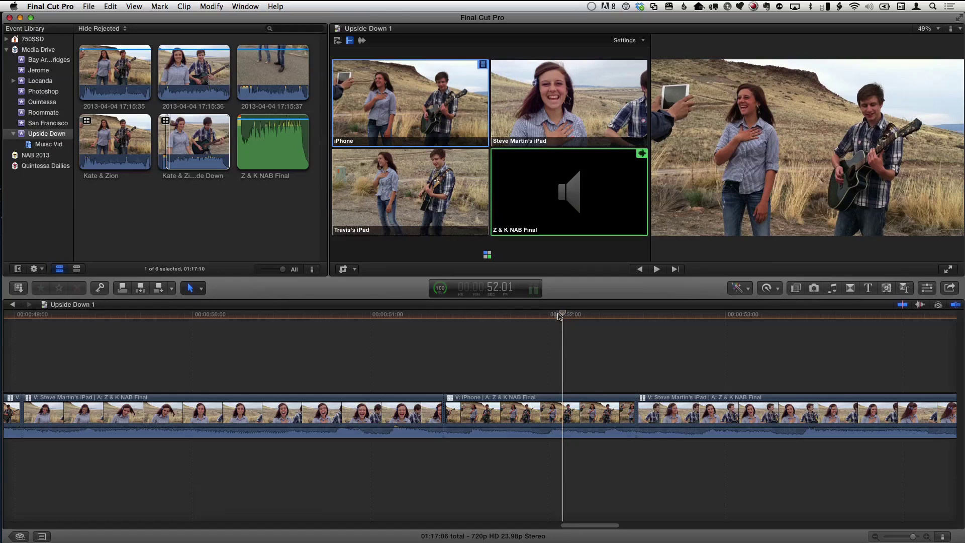
key("Left")
key("Left")
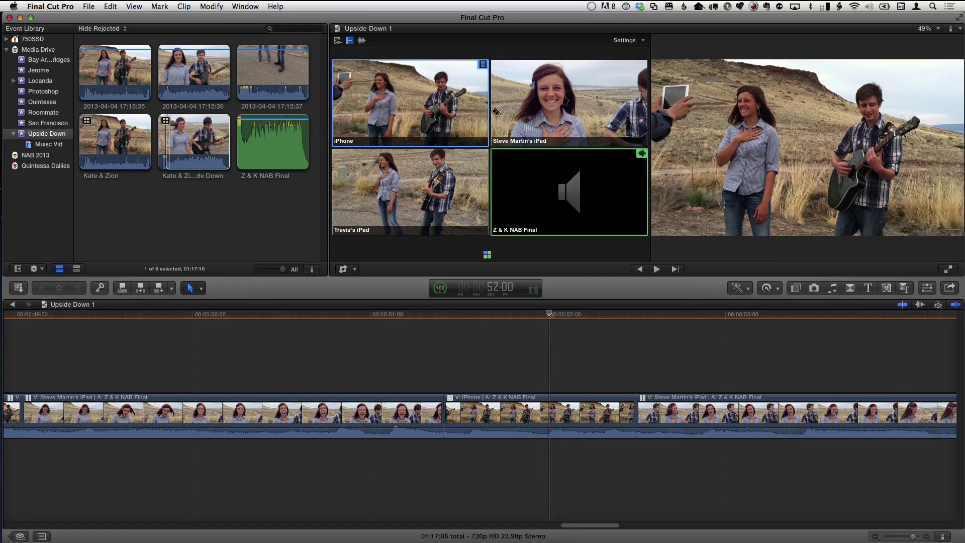